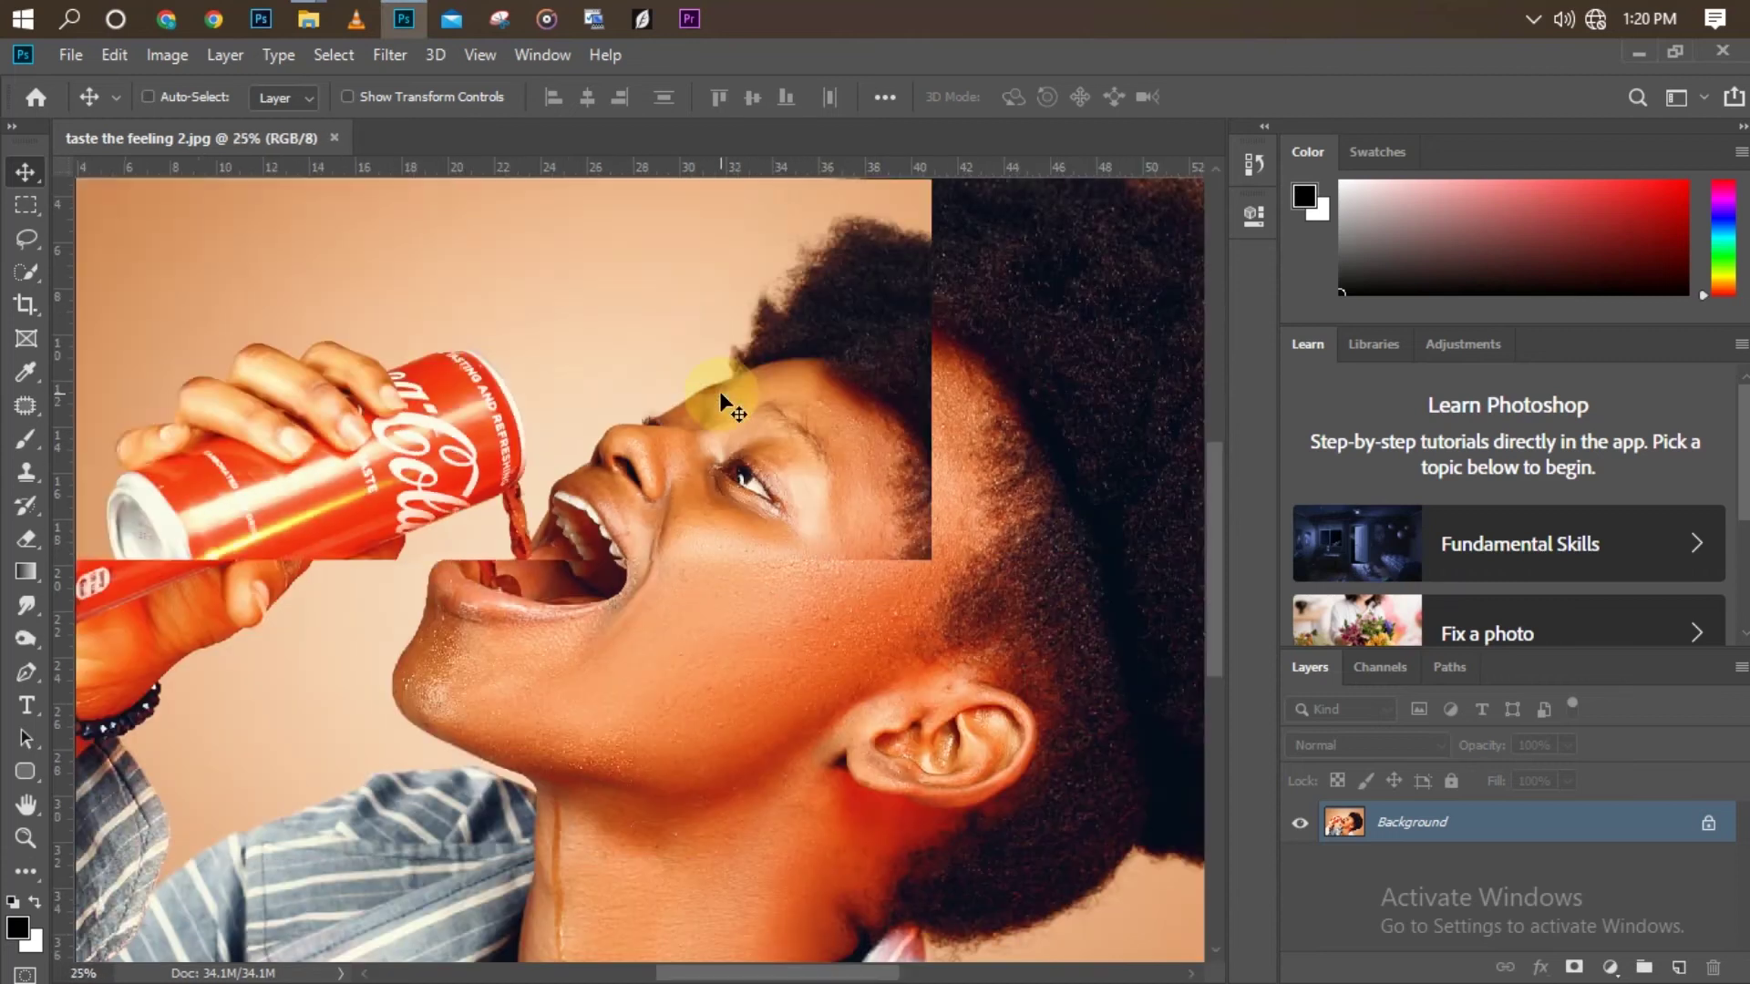
# Zoom in and out on the portrait to inspect it
pyautogui.hotkey('ctrl', '-')
pyautogui.hotkey('ctrl', '-')
pyautogui.hotkey('ctrl', '=')
pyautogui.hotkey('ctrl', '=')
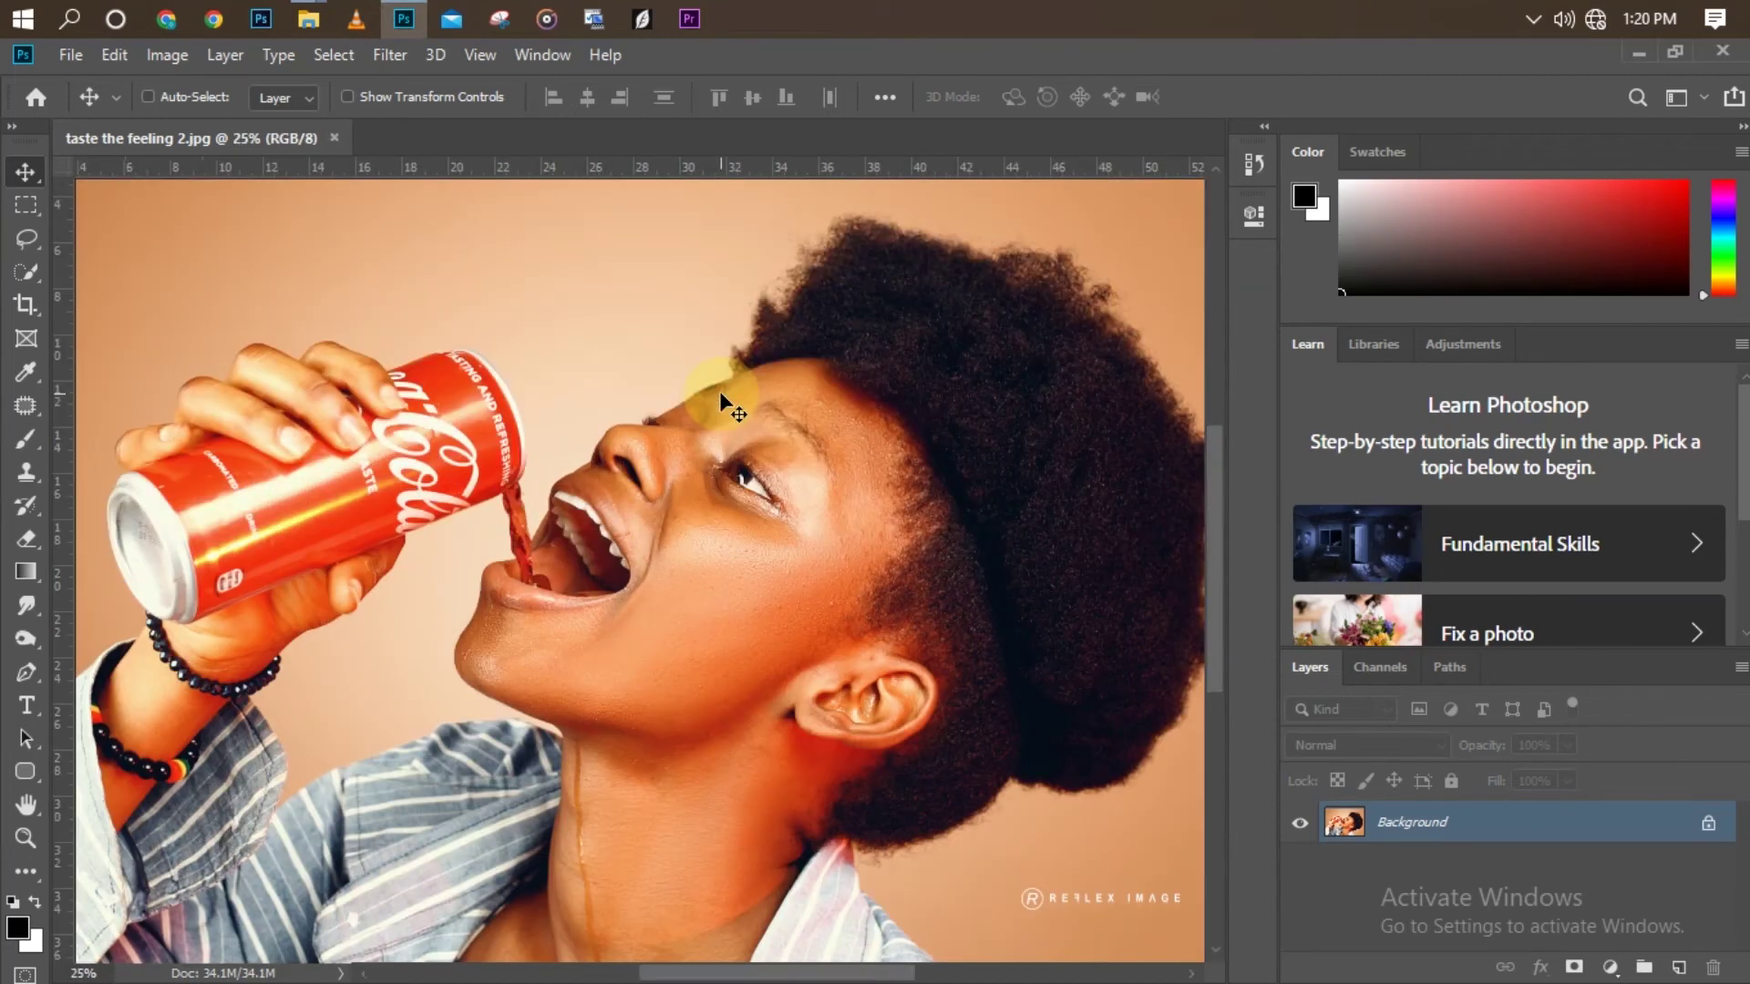
pyautogui.hotkey('ctrl', '-')
pyautogui.hotkey('ctrl', '-')
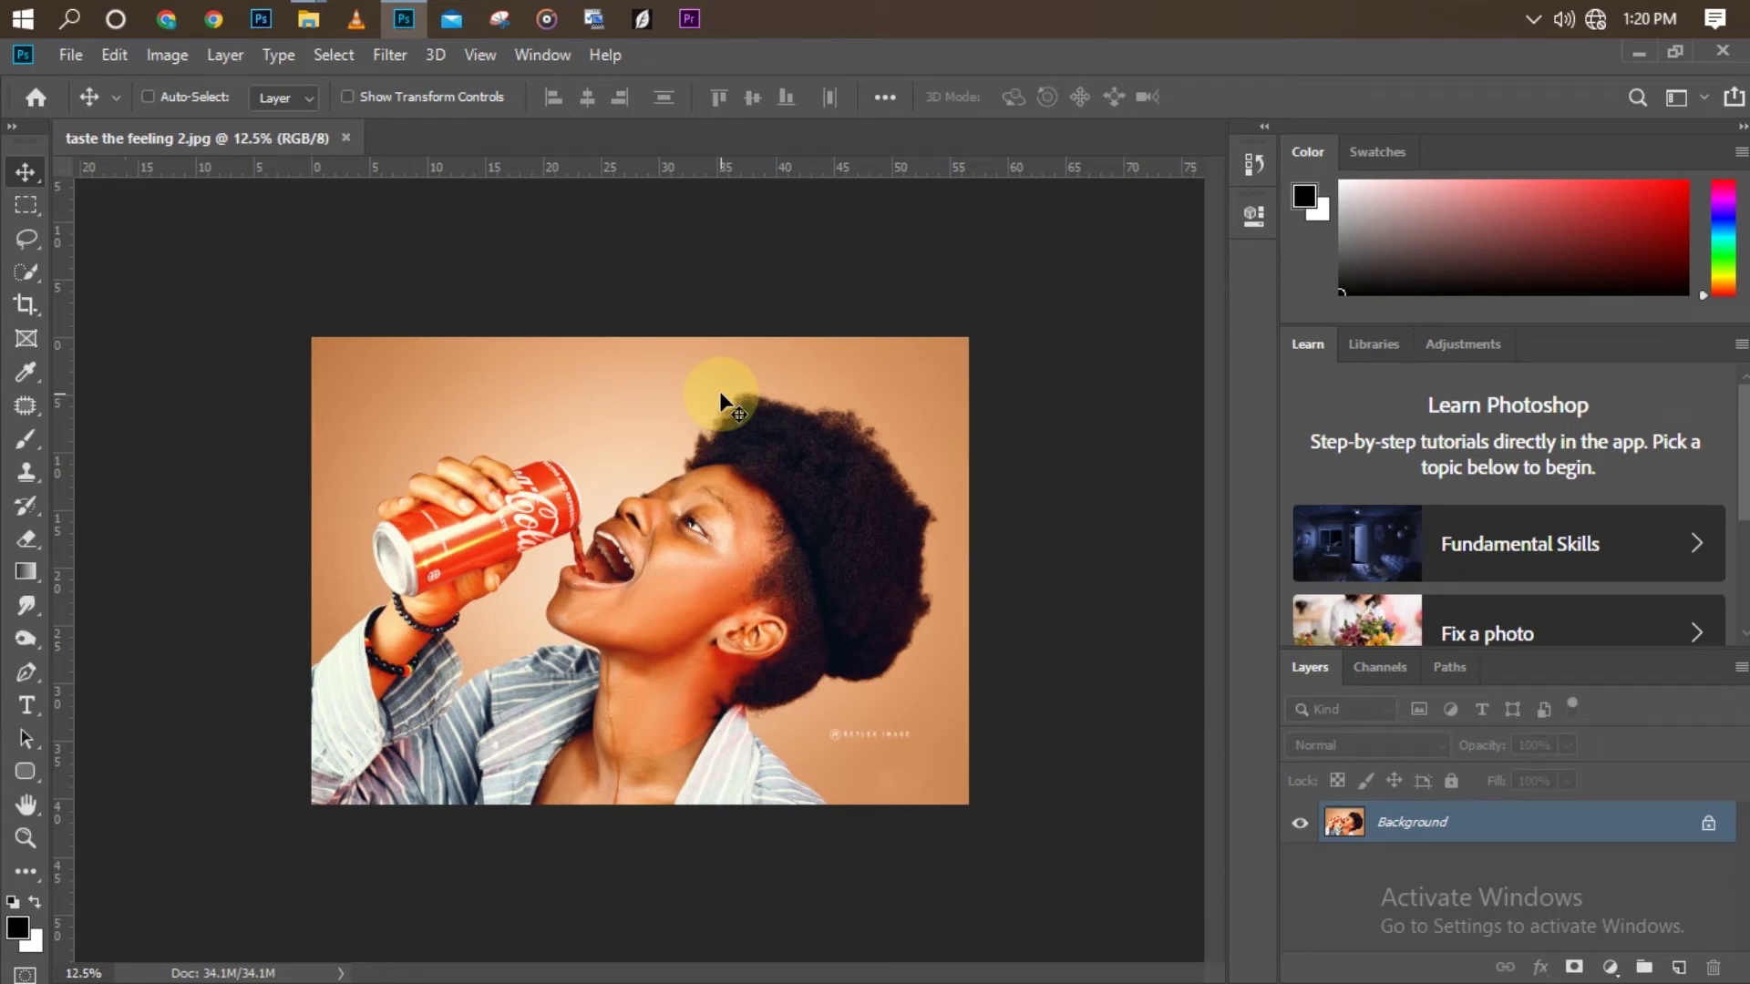
pyautogui.hotkey('ctrl', '=')
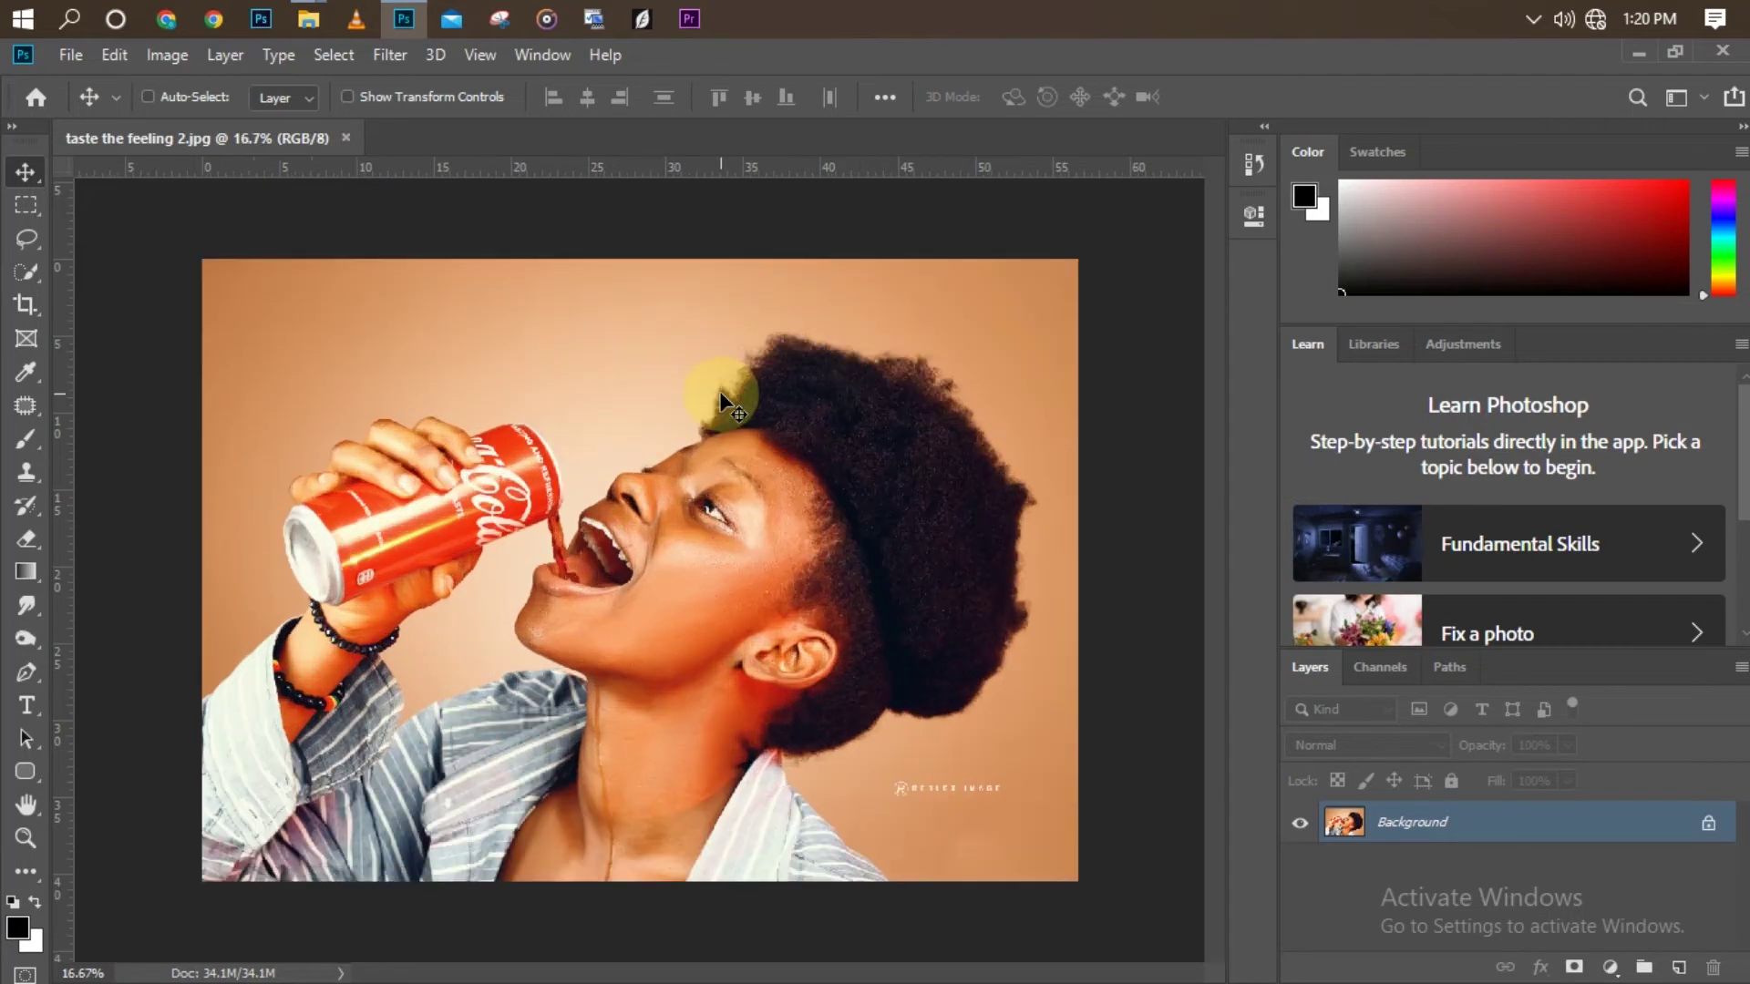
pyautogui.hotkey('ctrl', '-')
pyautogui.hotkey('ctrl', '=')
pyautogui.hotkey('ctrl', '-')
pyautogui.hotkey('ctrl', '=')
pyautogui.hotkey('ctrl', '-')
pyautogui.press('ctrl')
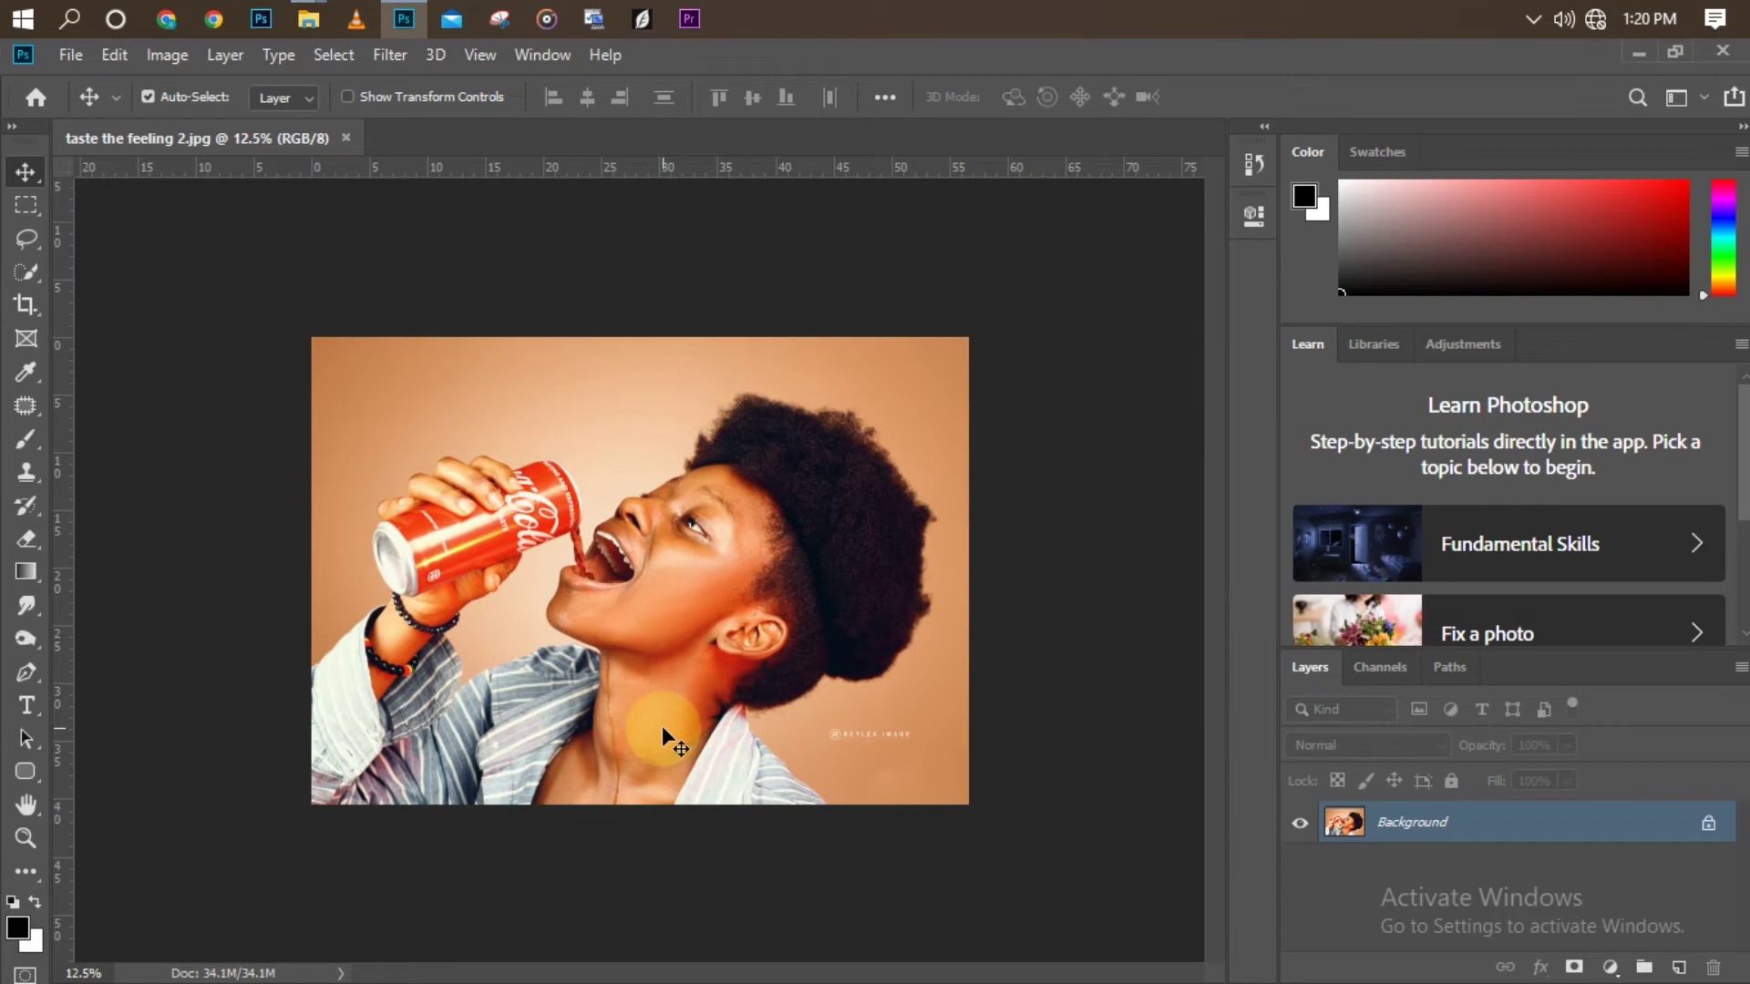
pyautogui.hotkey('ctrl', '+')
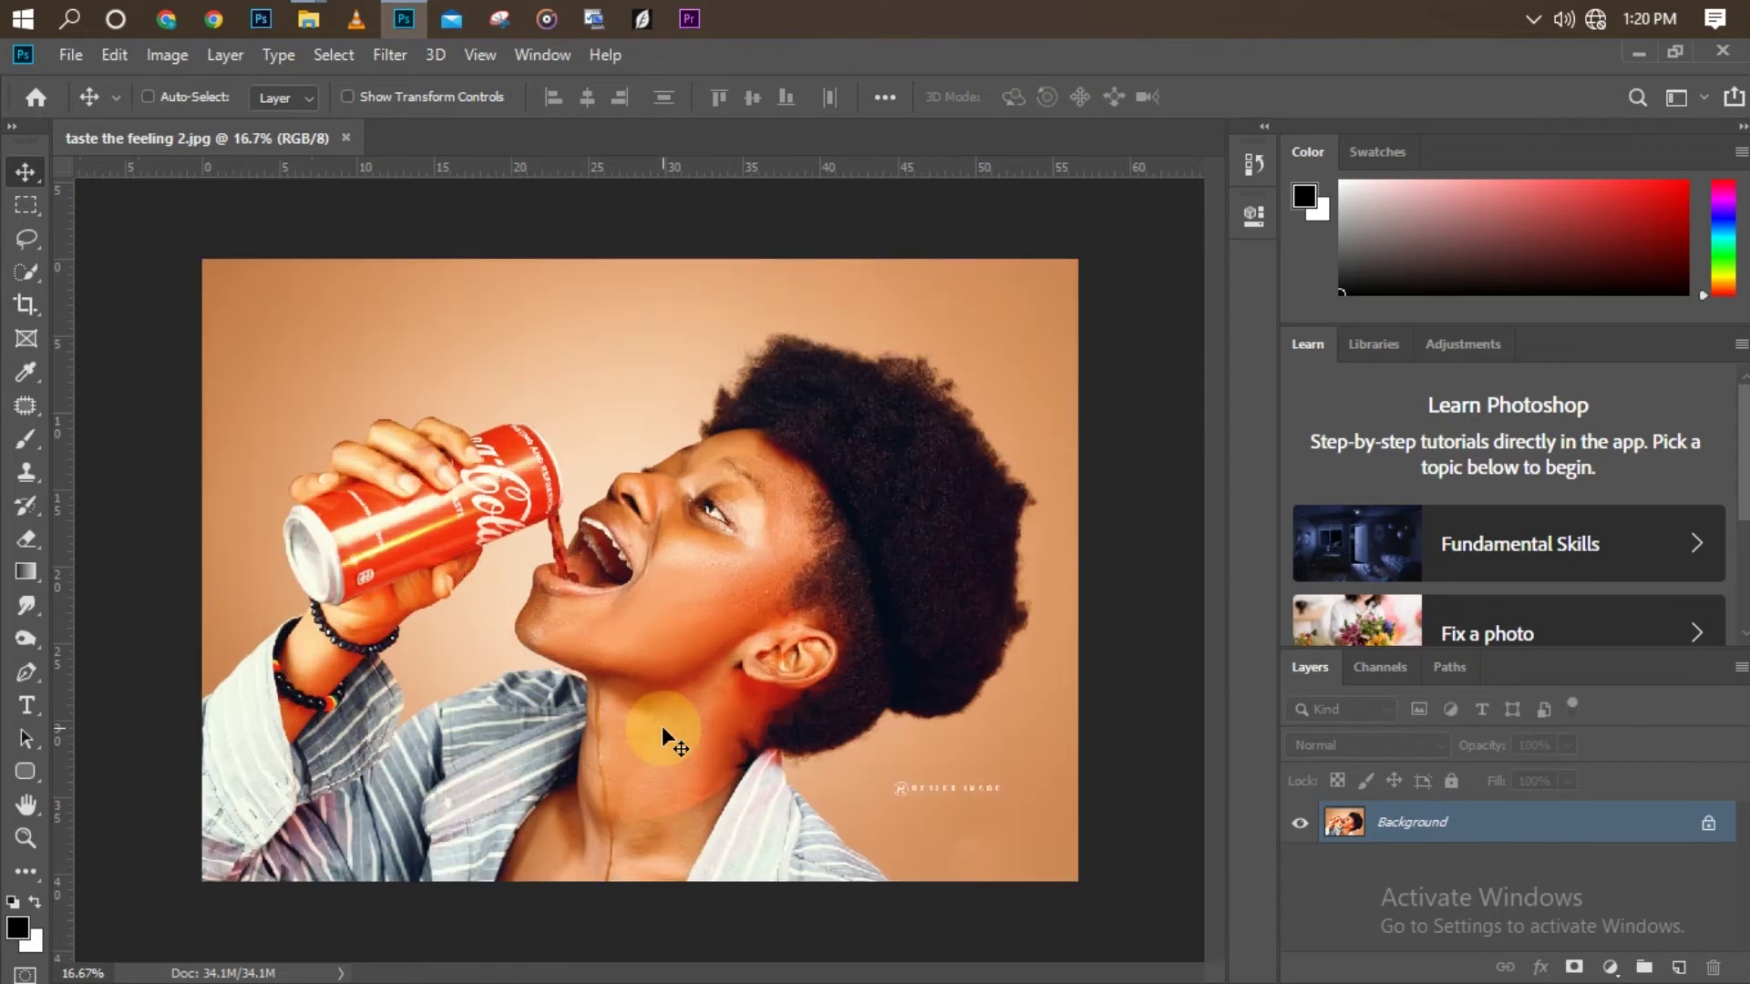
pyautogui.hotkey('ctrl', '-')
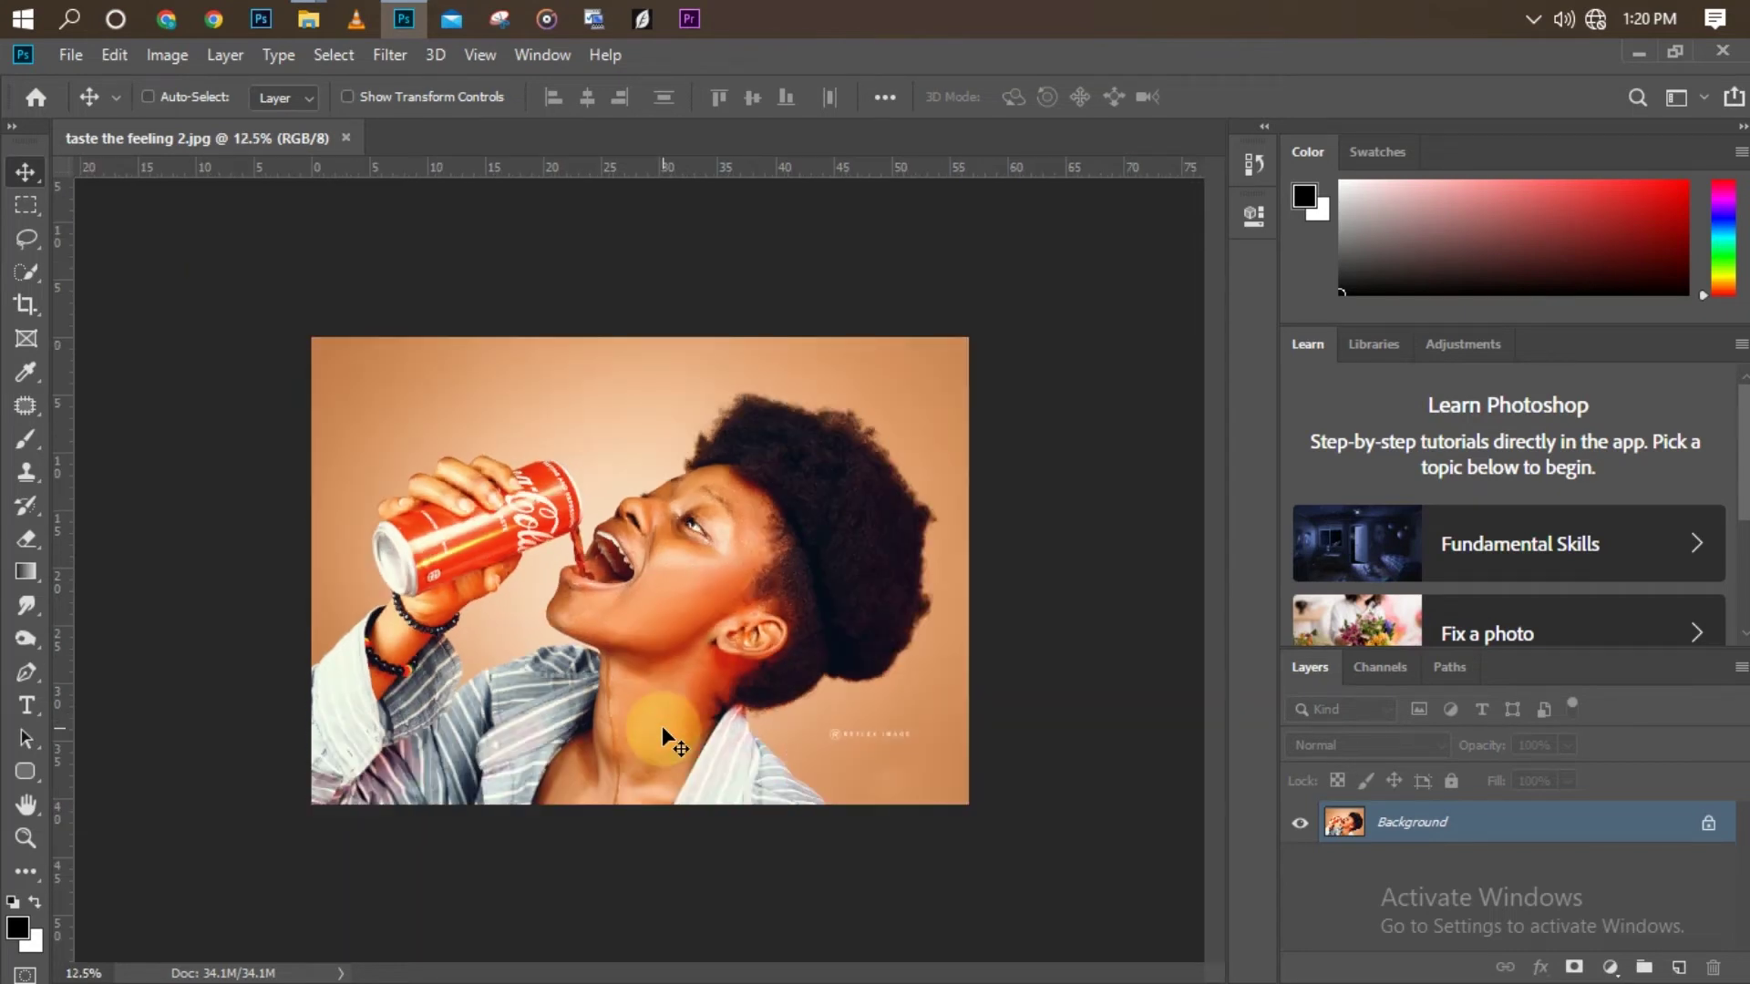
pyautogui.press('ctrl')
# Switch Photoshop to the Photography workspace
pyautogui.click(550, 47)
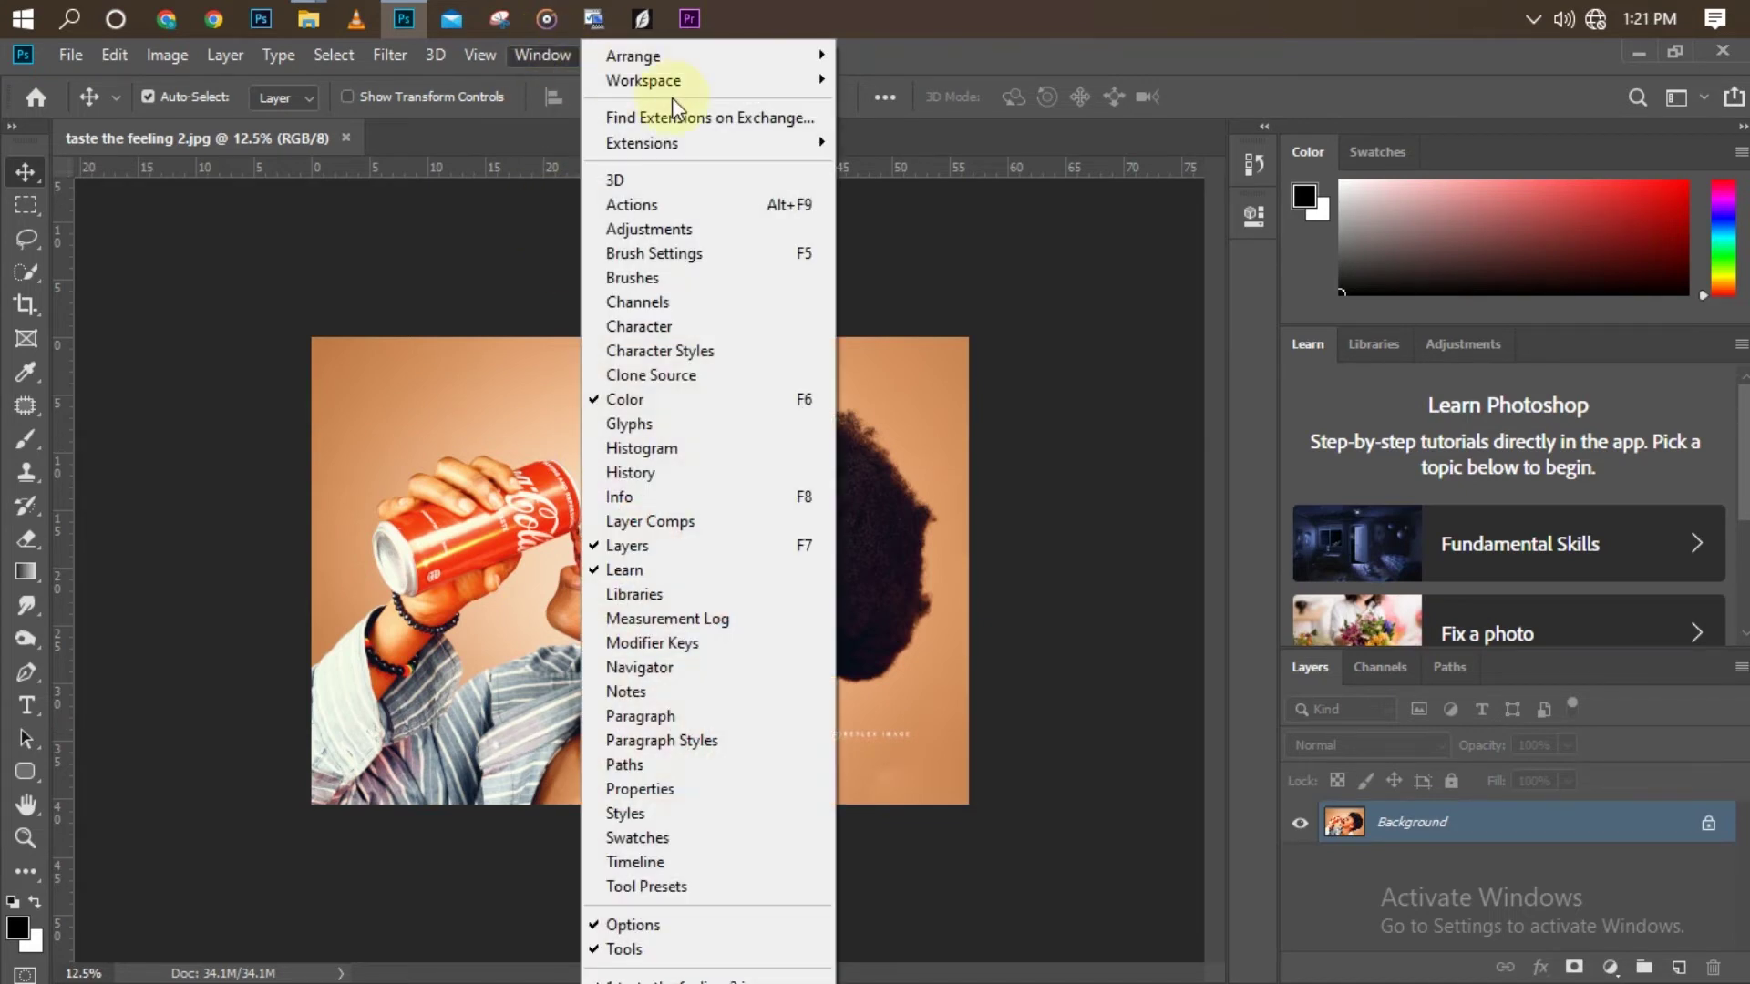
pyautogui.moveTo(687, 82)
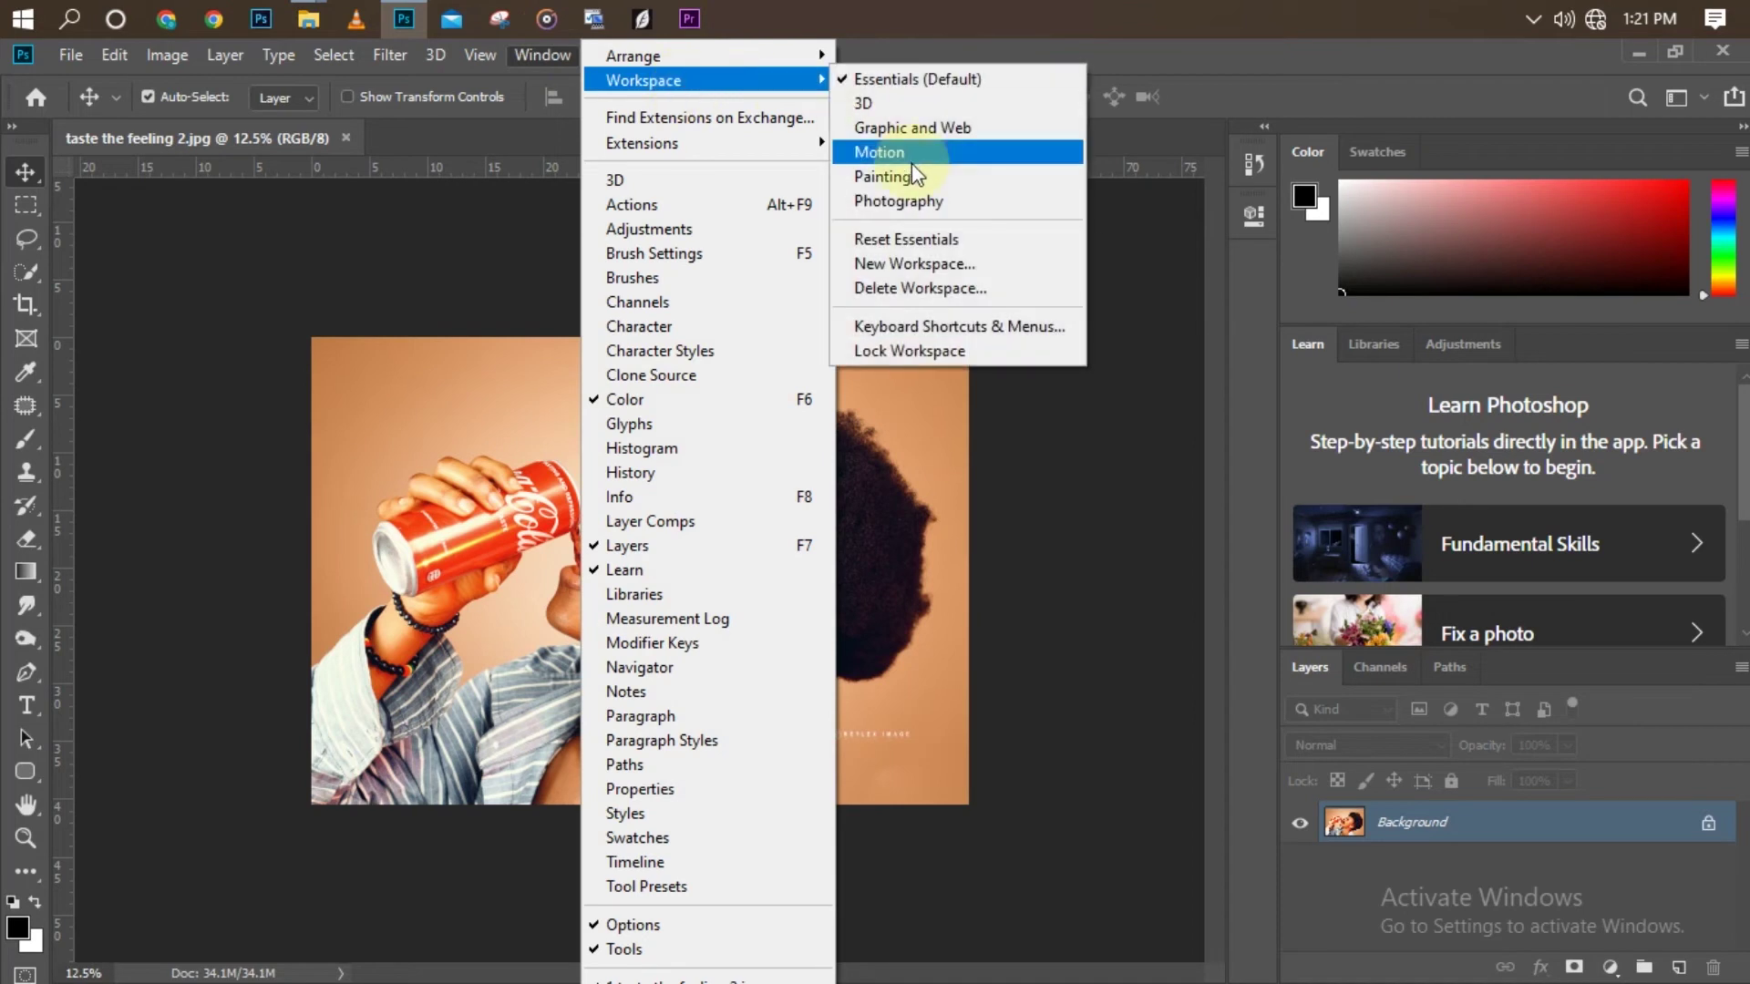
pyautogui.click(920, 208)
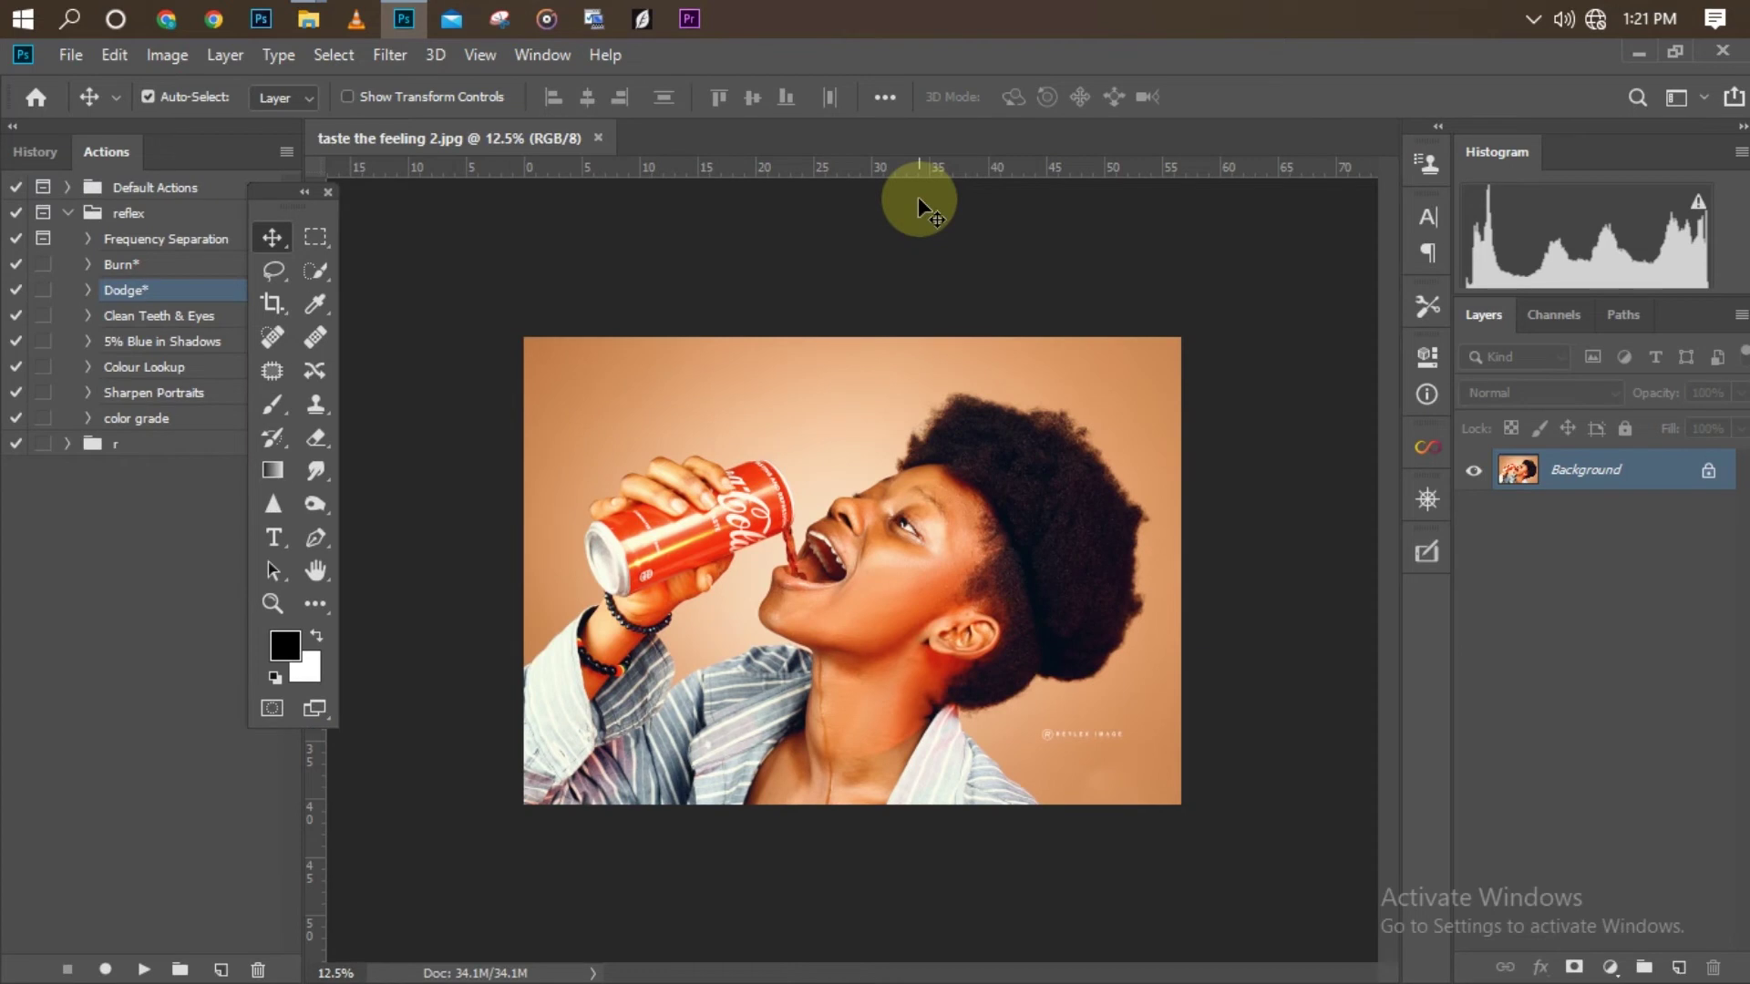
# Open and close the Ultimate Retouch and Navigator panels from the dock
pyautogui.click(1427, 554)
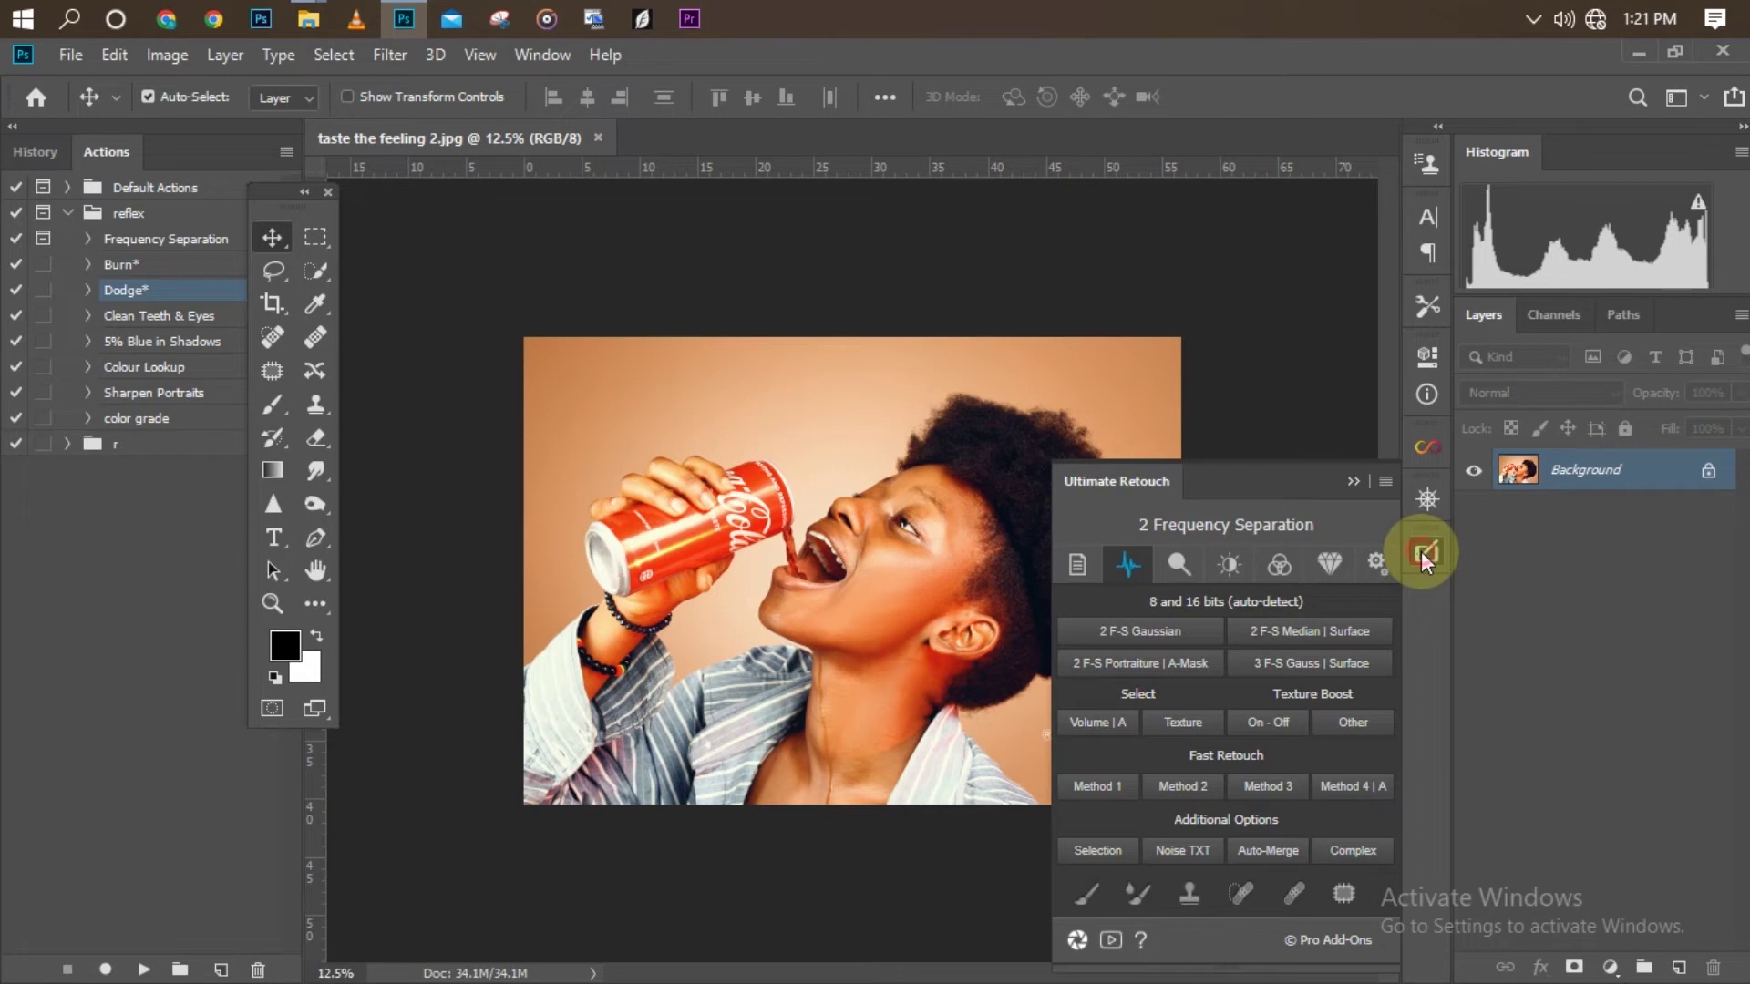
pyautogui.click(1426, 547)
pyautogui.click(1426, 501)
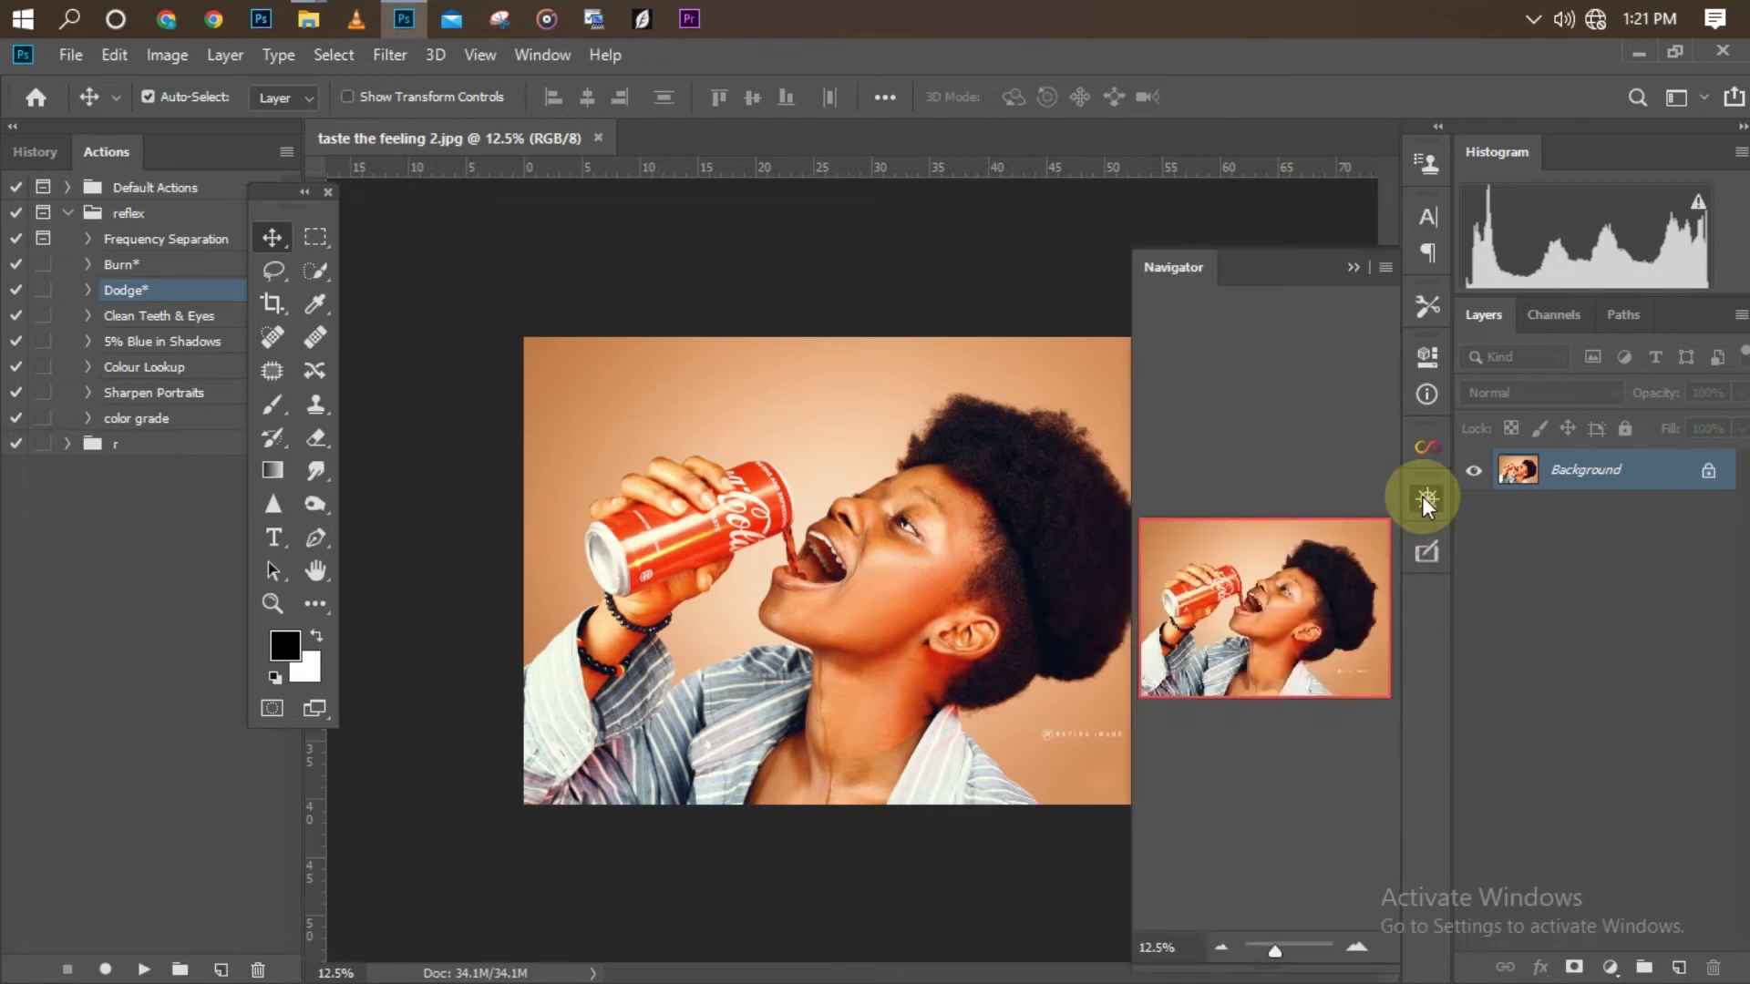
pyautogui.click(1427, 503)
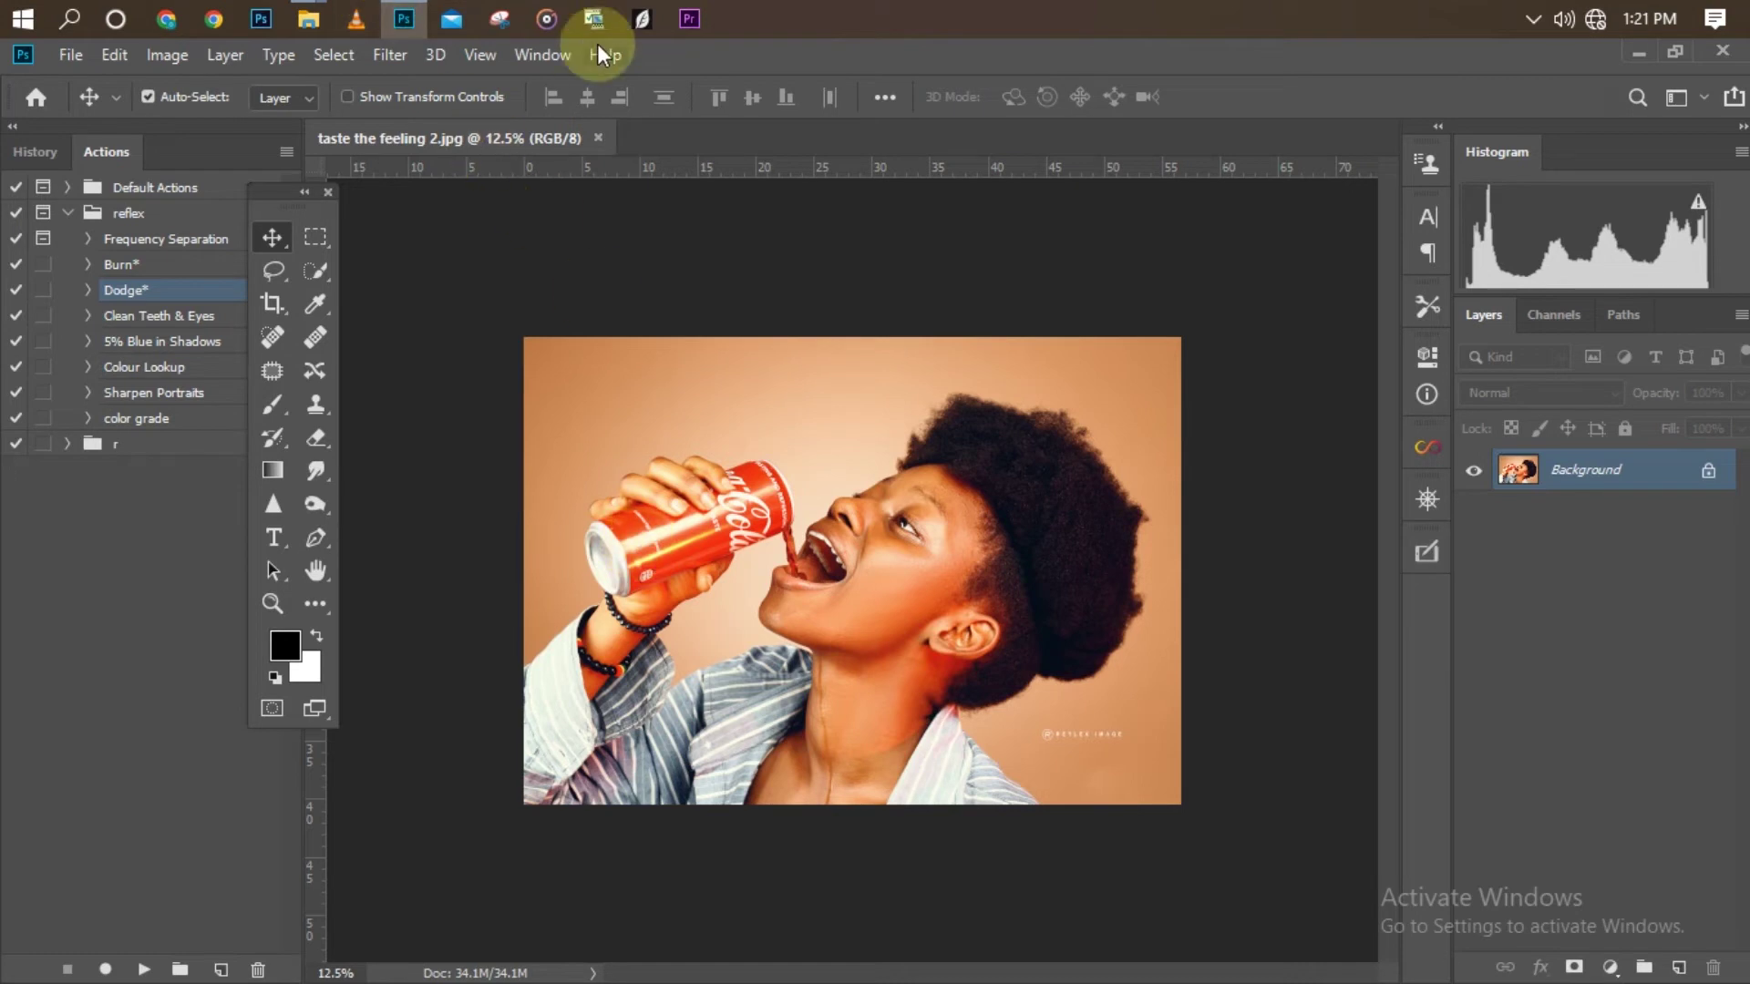
# Apply Reset Photography so panels and toolbar return to their default layout
pyautogui.click(545, 55)
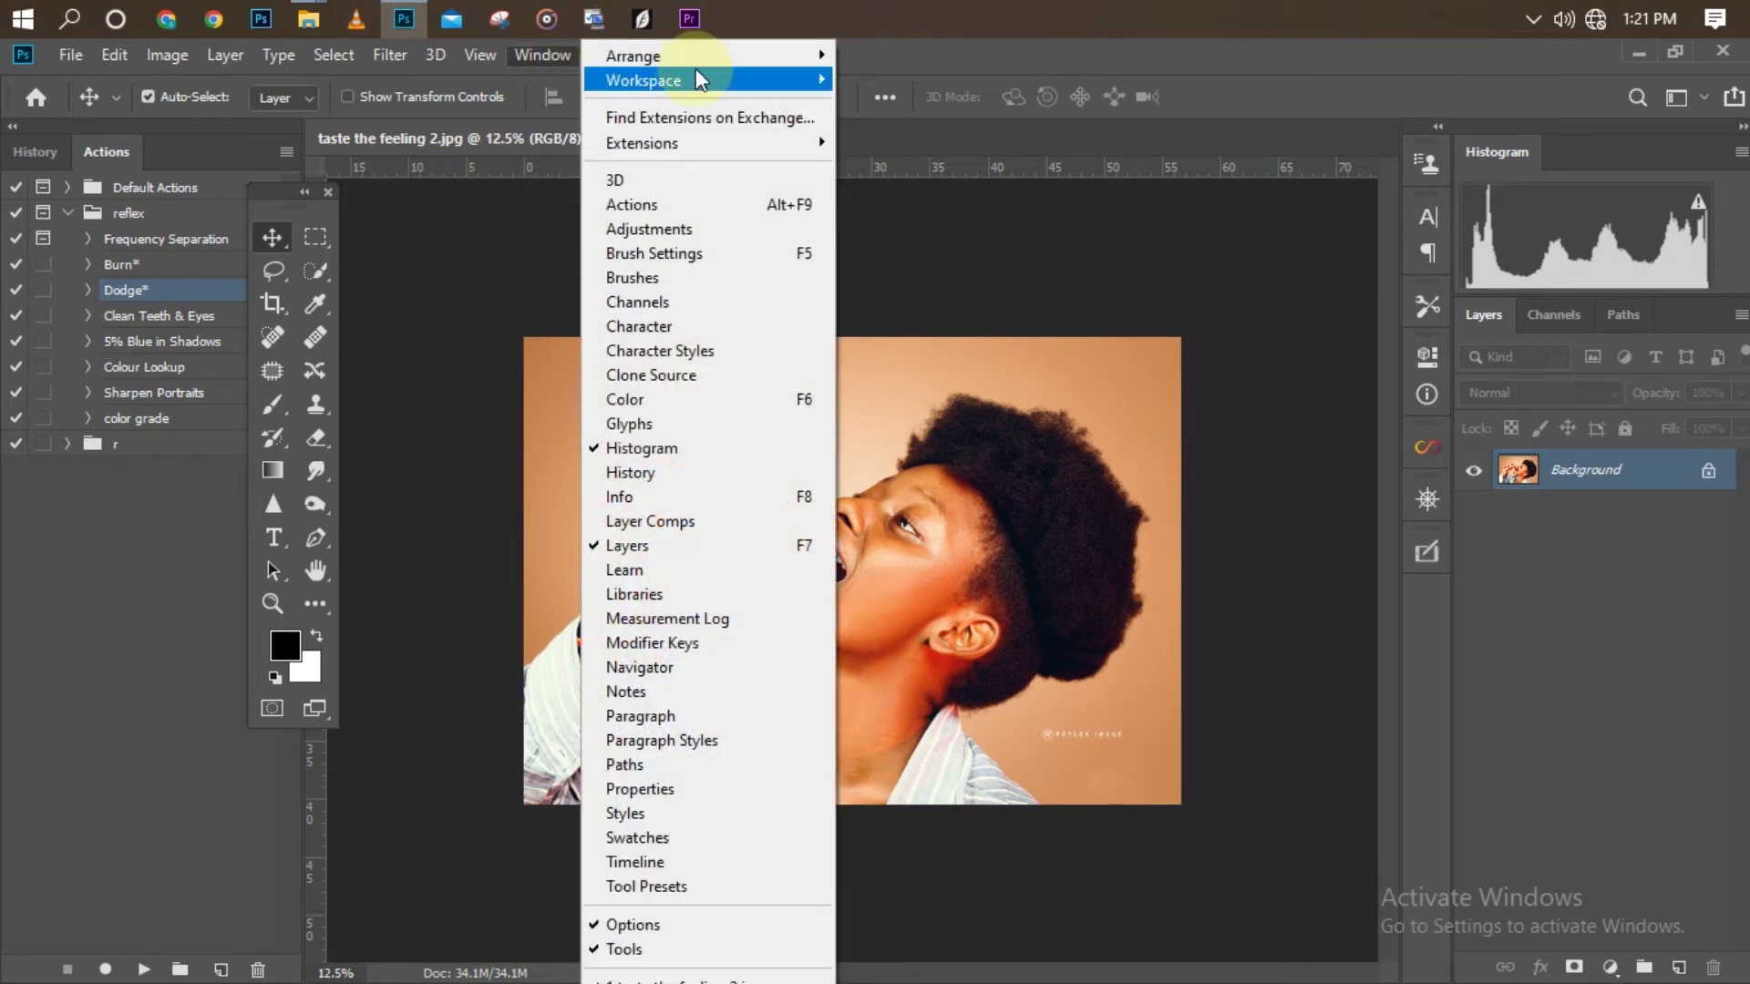
pyautogui.moveTo(729, 83)
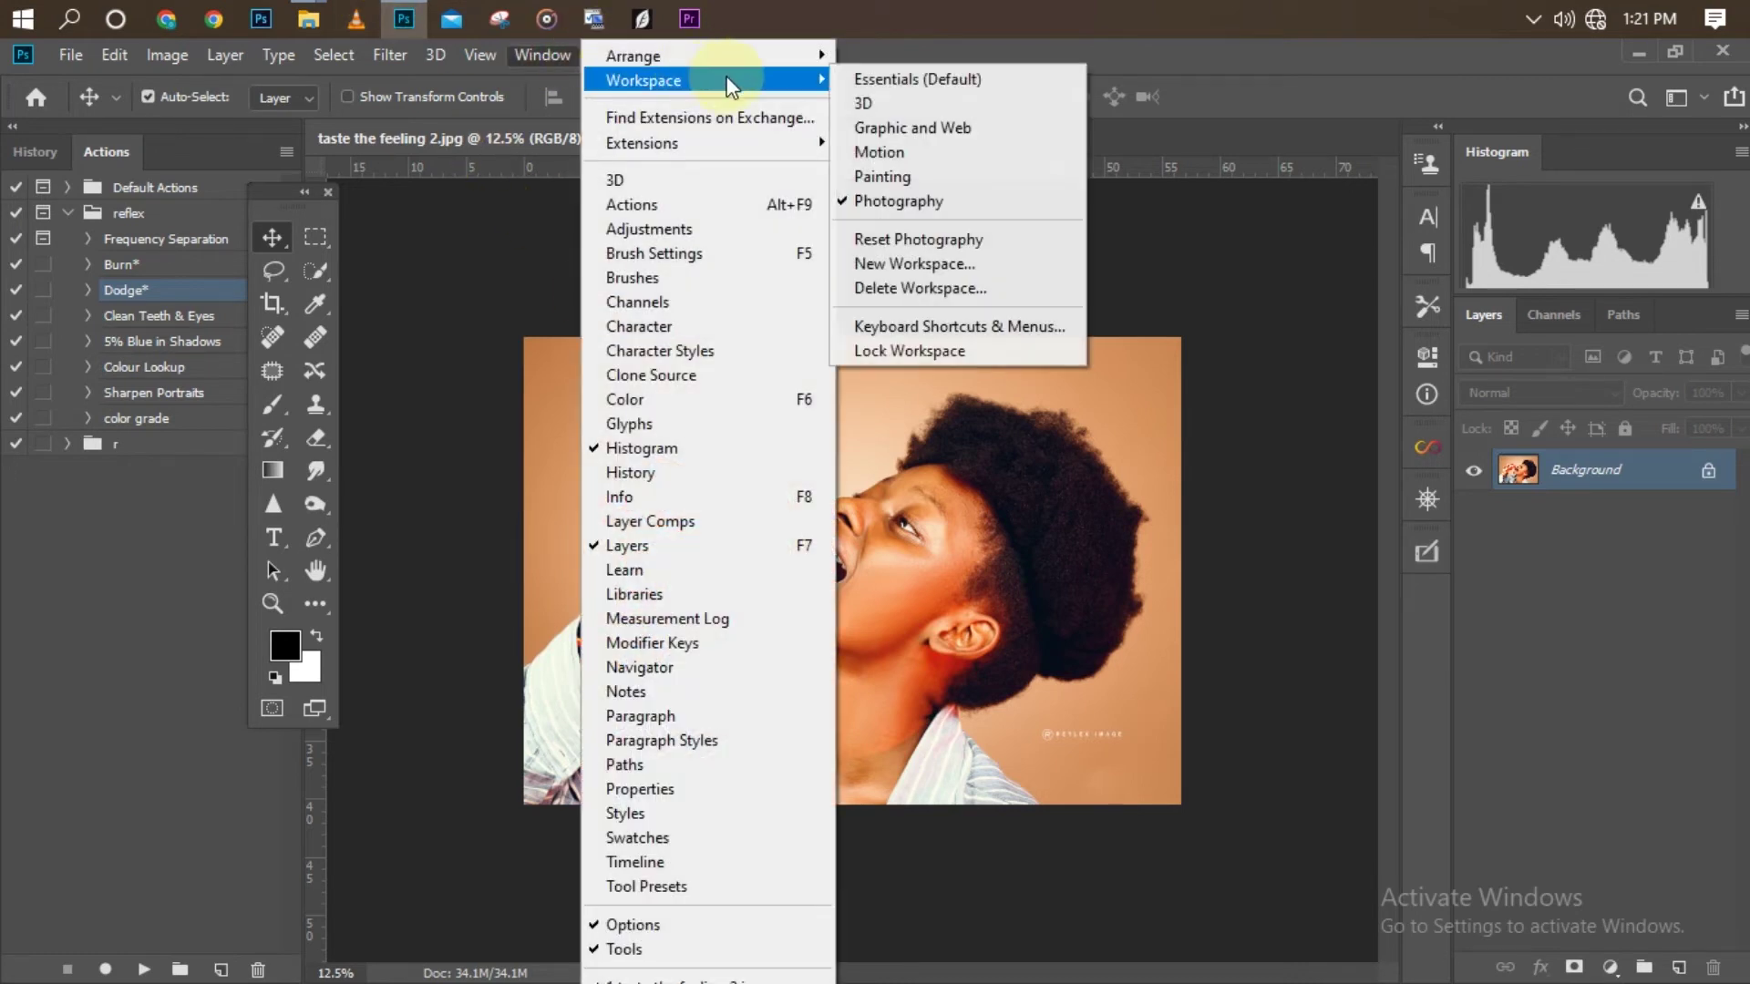
pyautogui.click(935, 244)
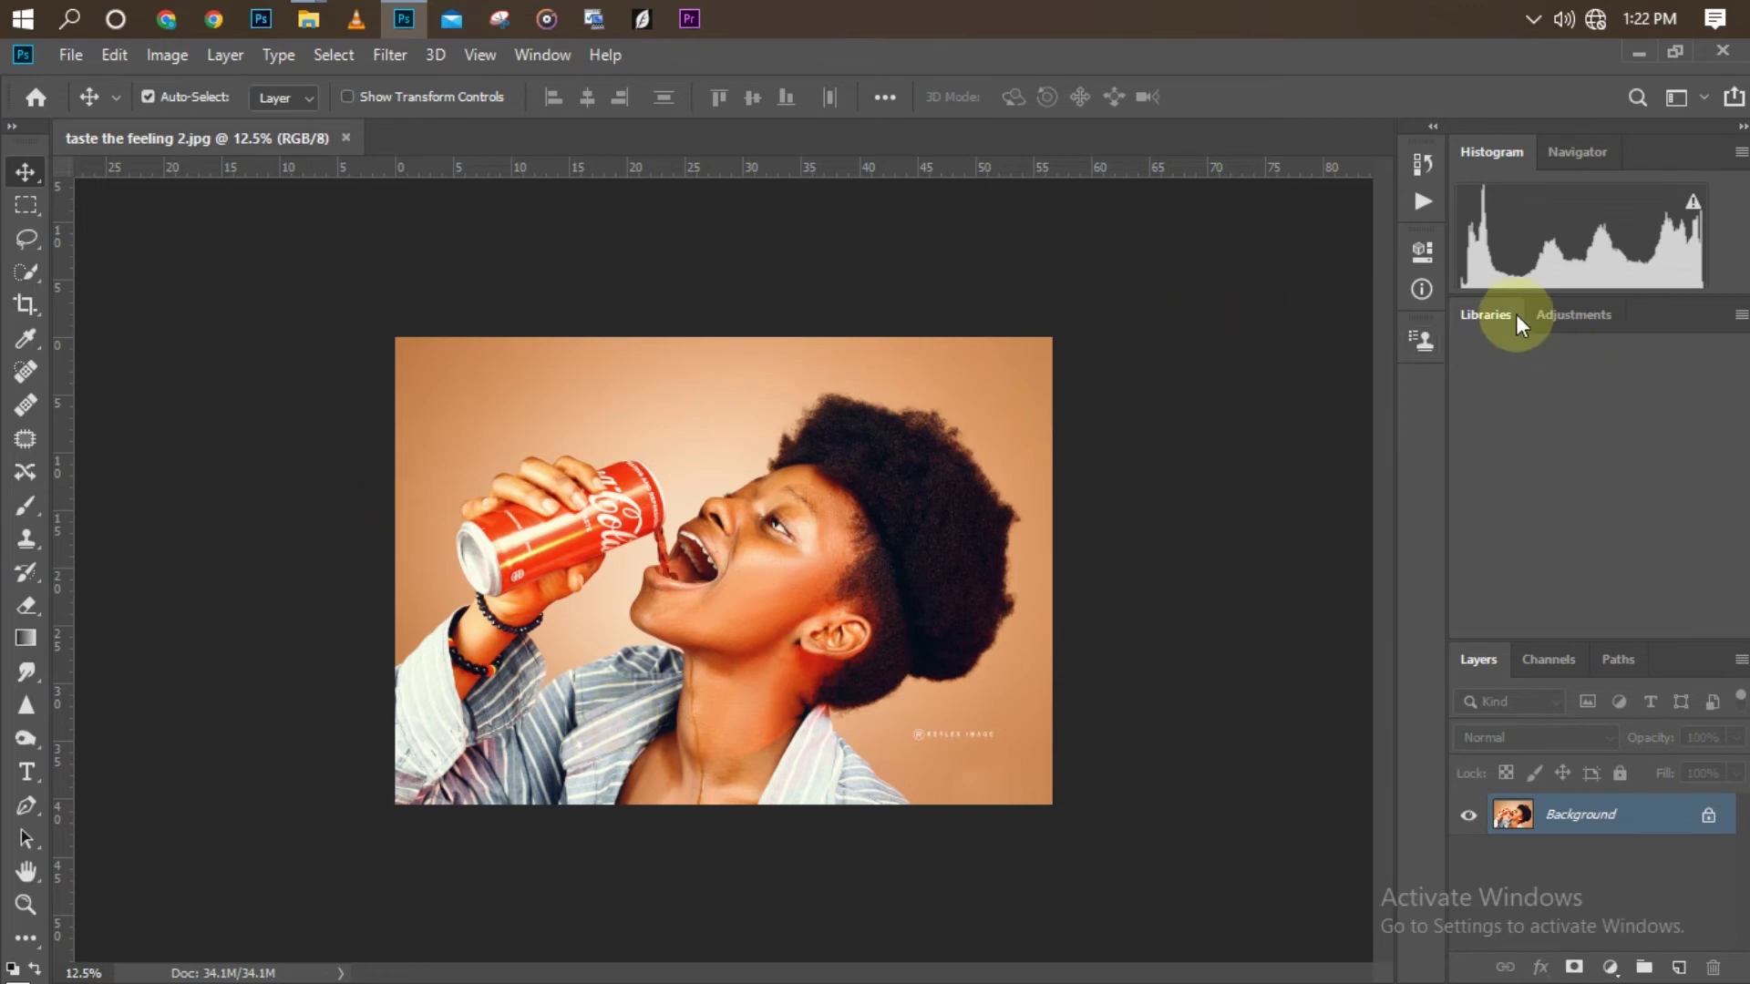
# Open the Ultimate Retouch extension panel and dock it in the left column
pyautogui.click(1577, 319)
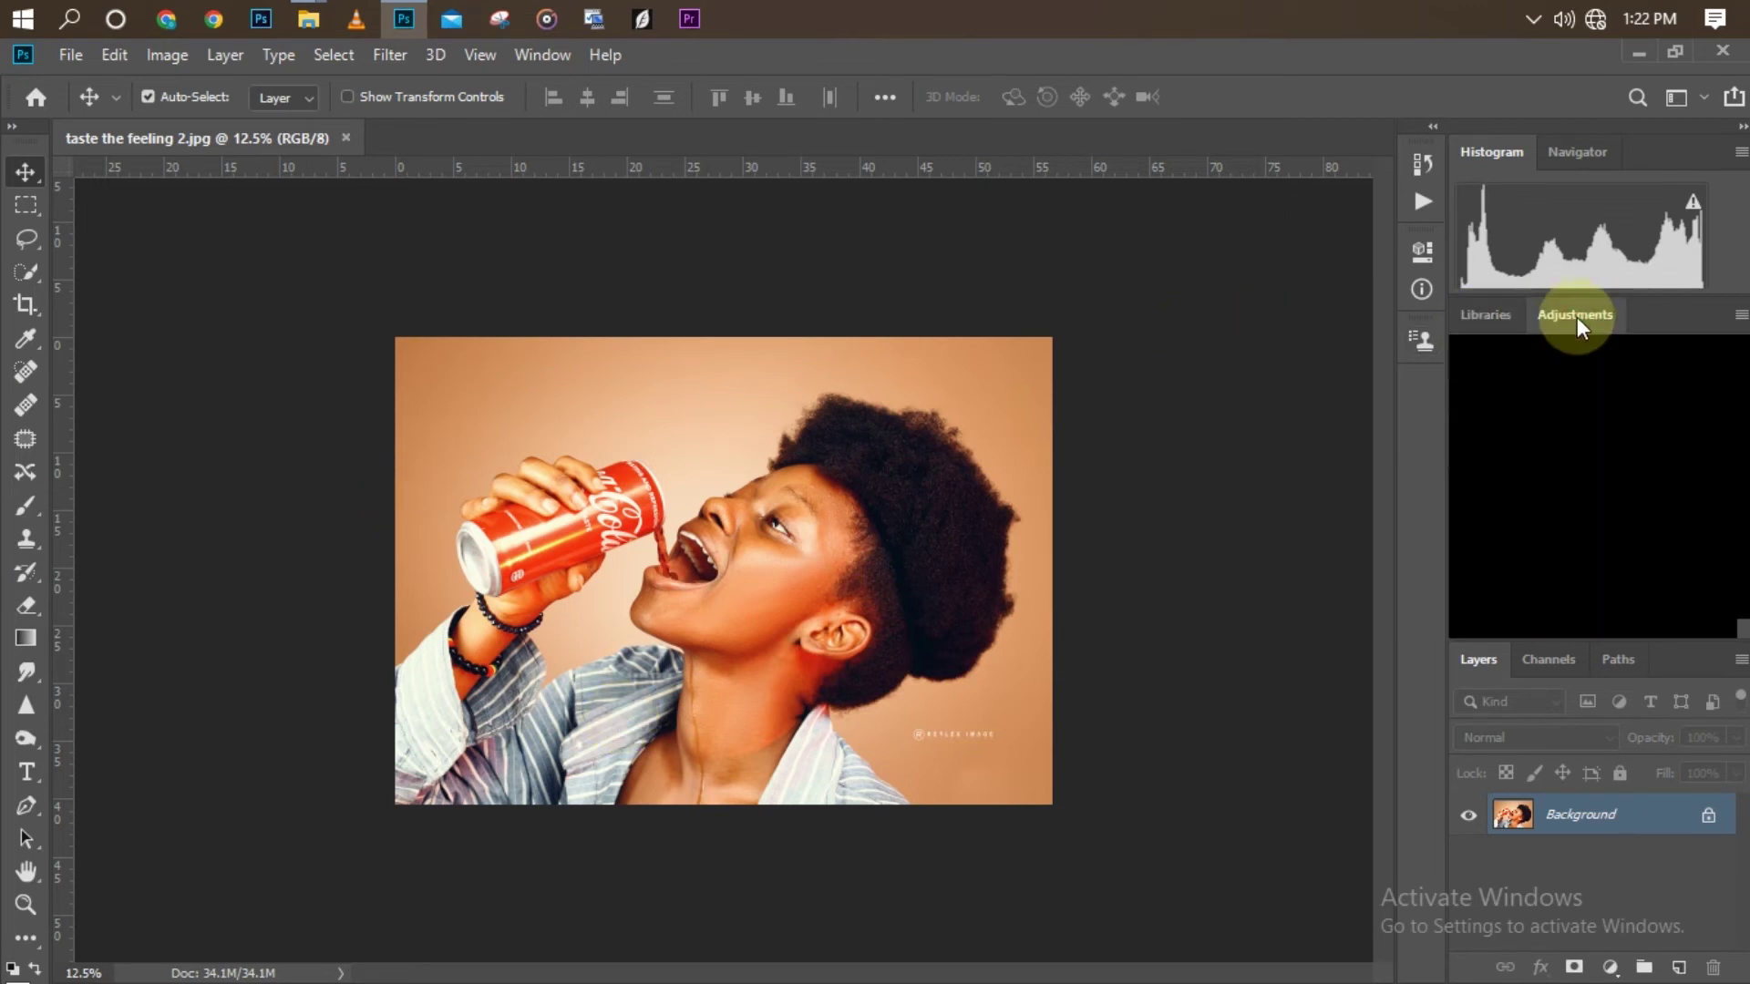
pyautogui.click(1492, 319)
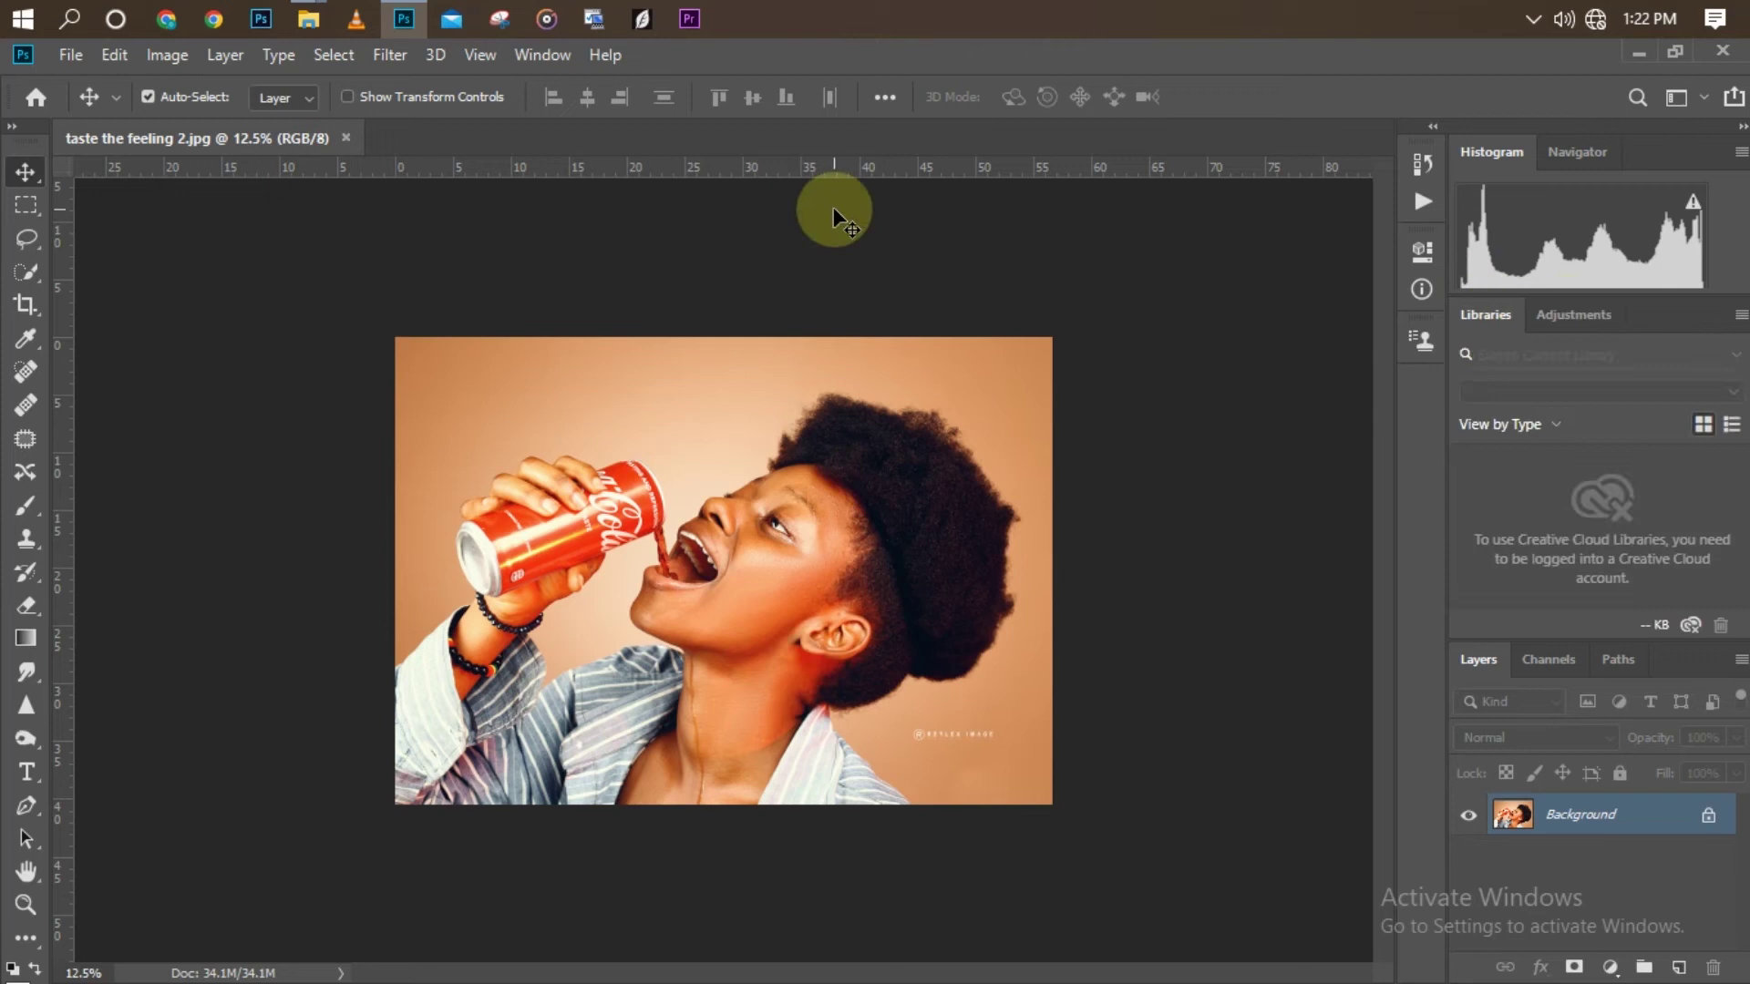
pyautogui.click(538, 56)
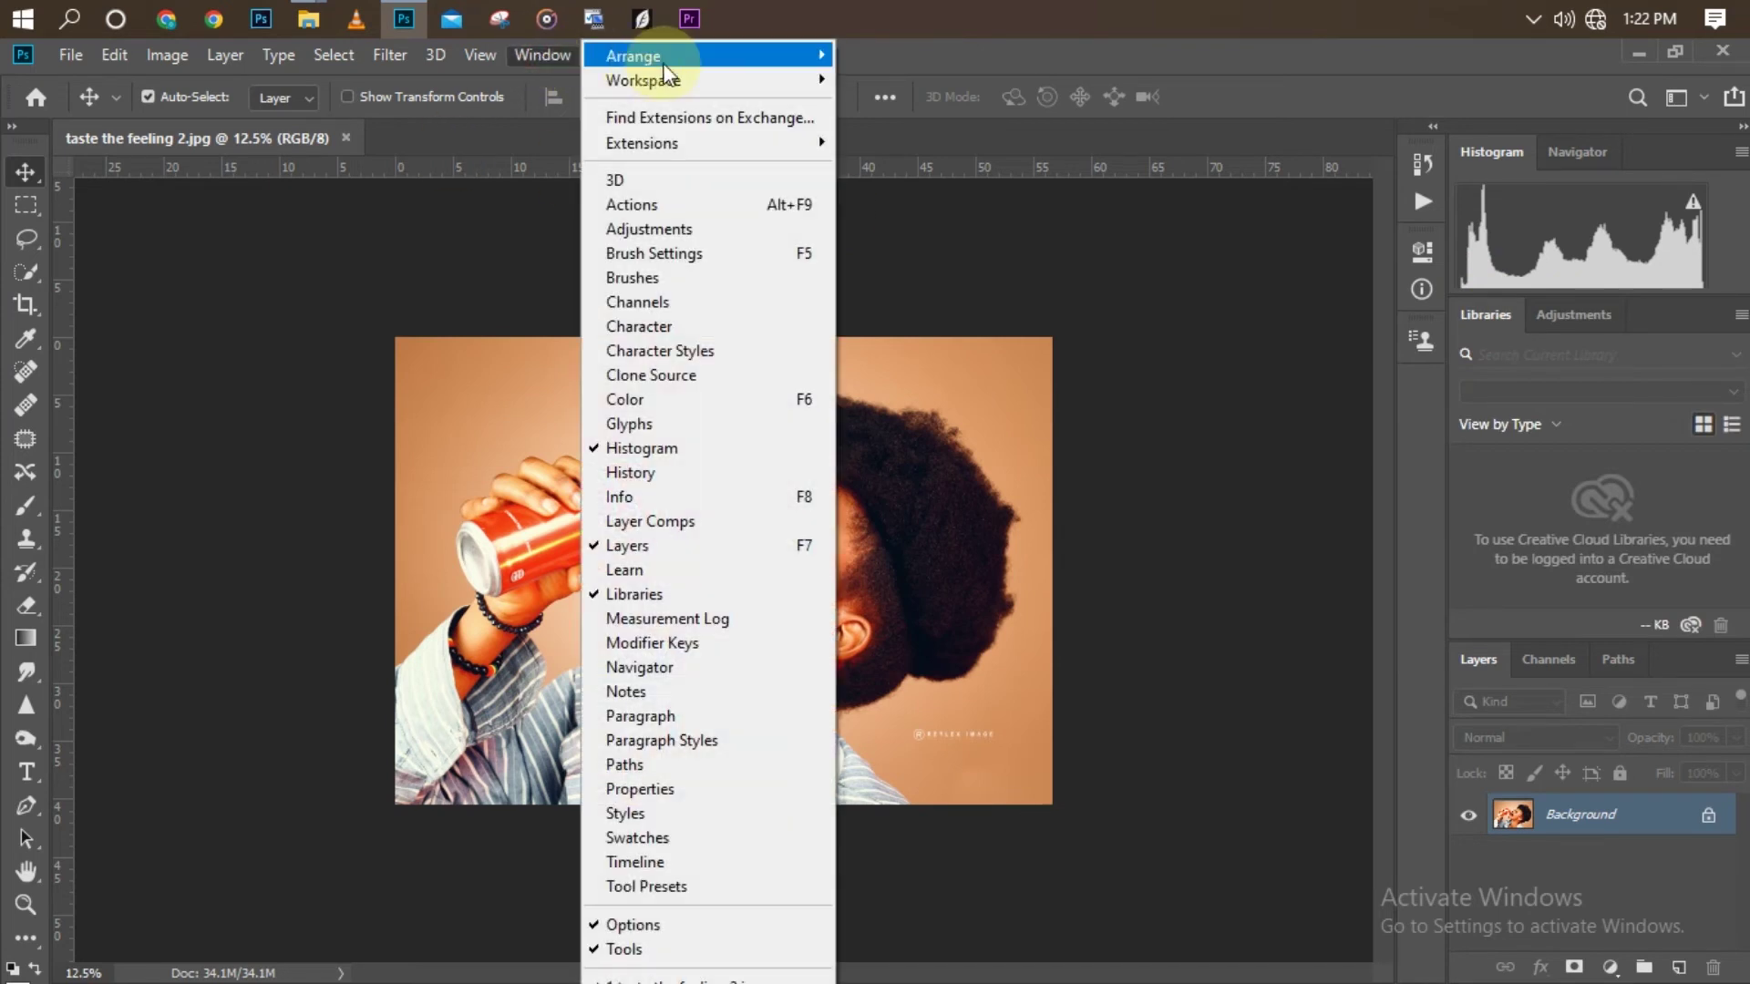
pyautogui.moveTo(719, 143)
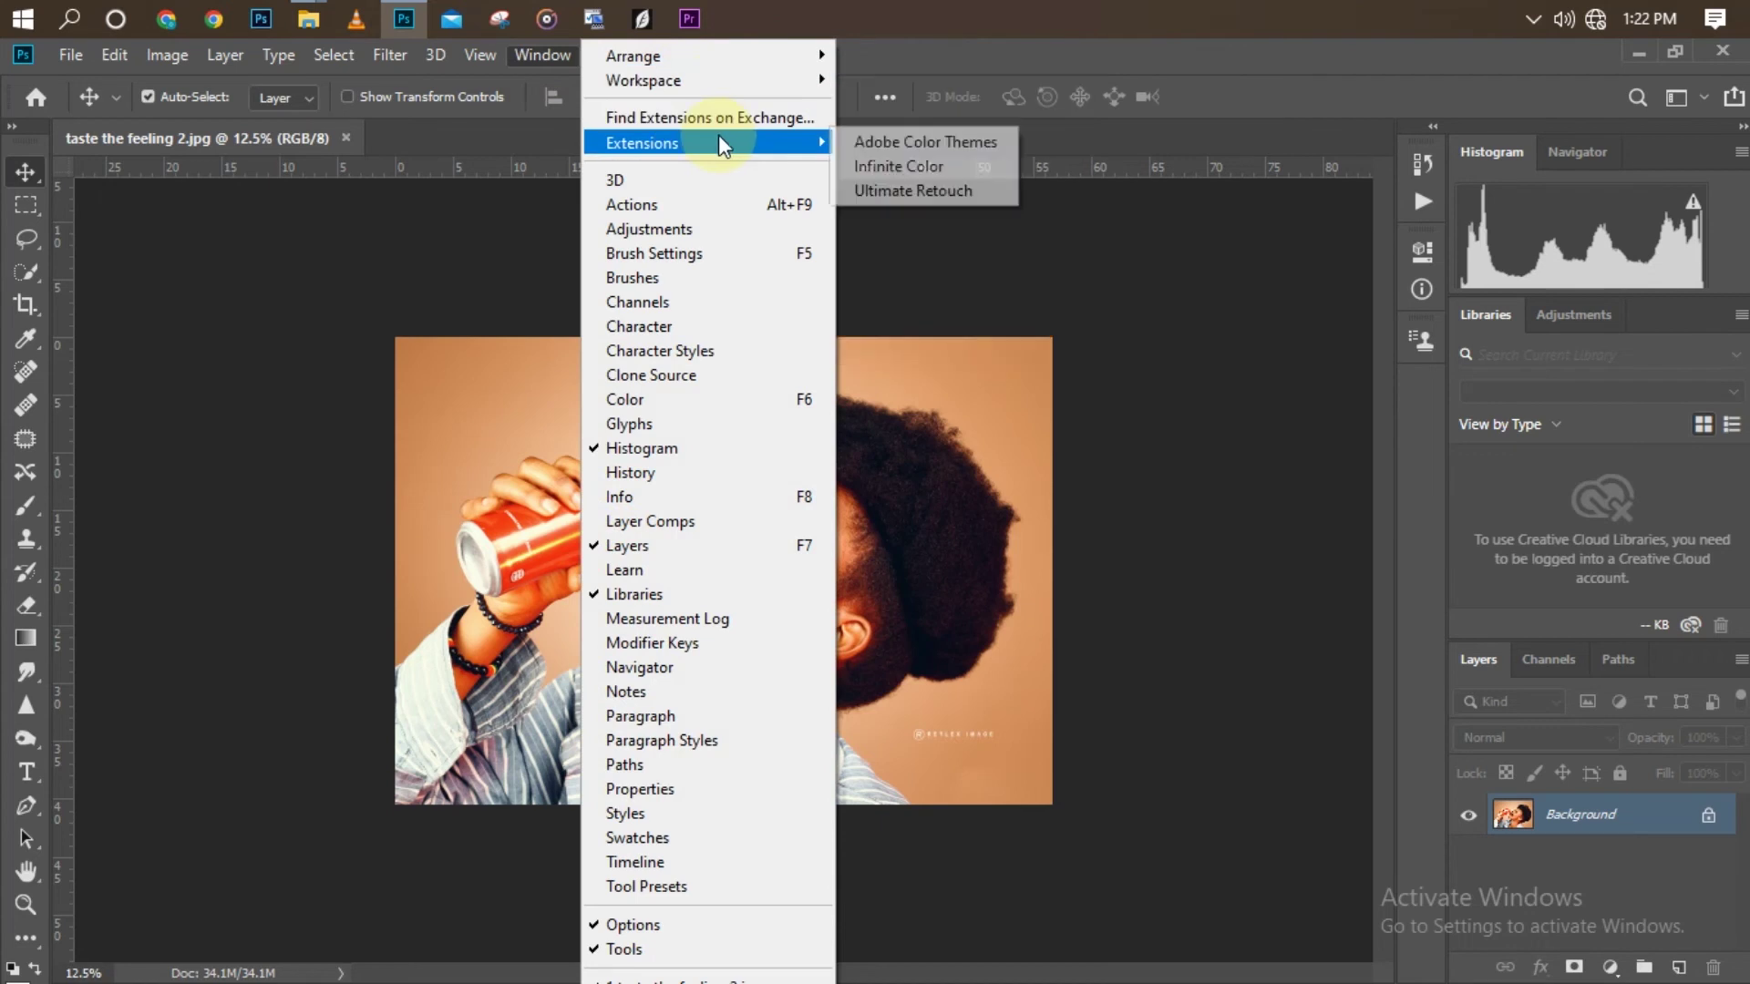
pyautogui.click(905, 191)
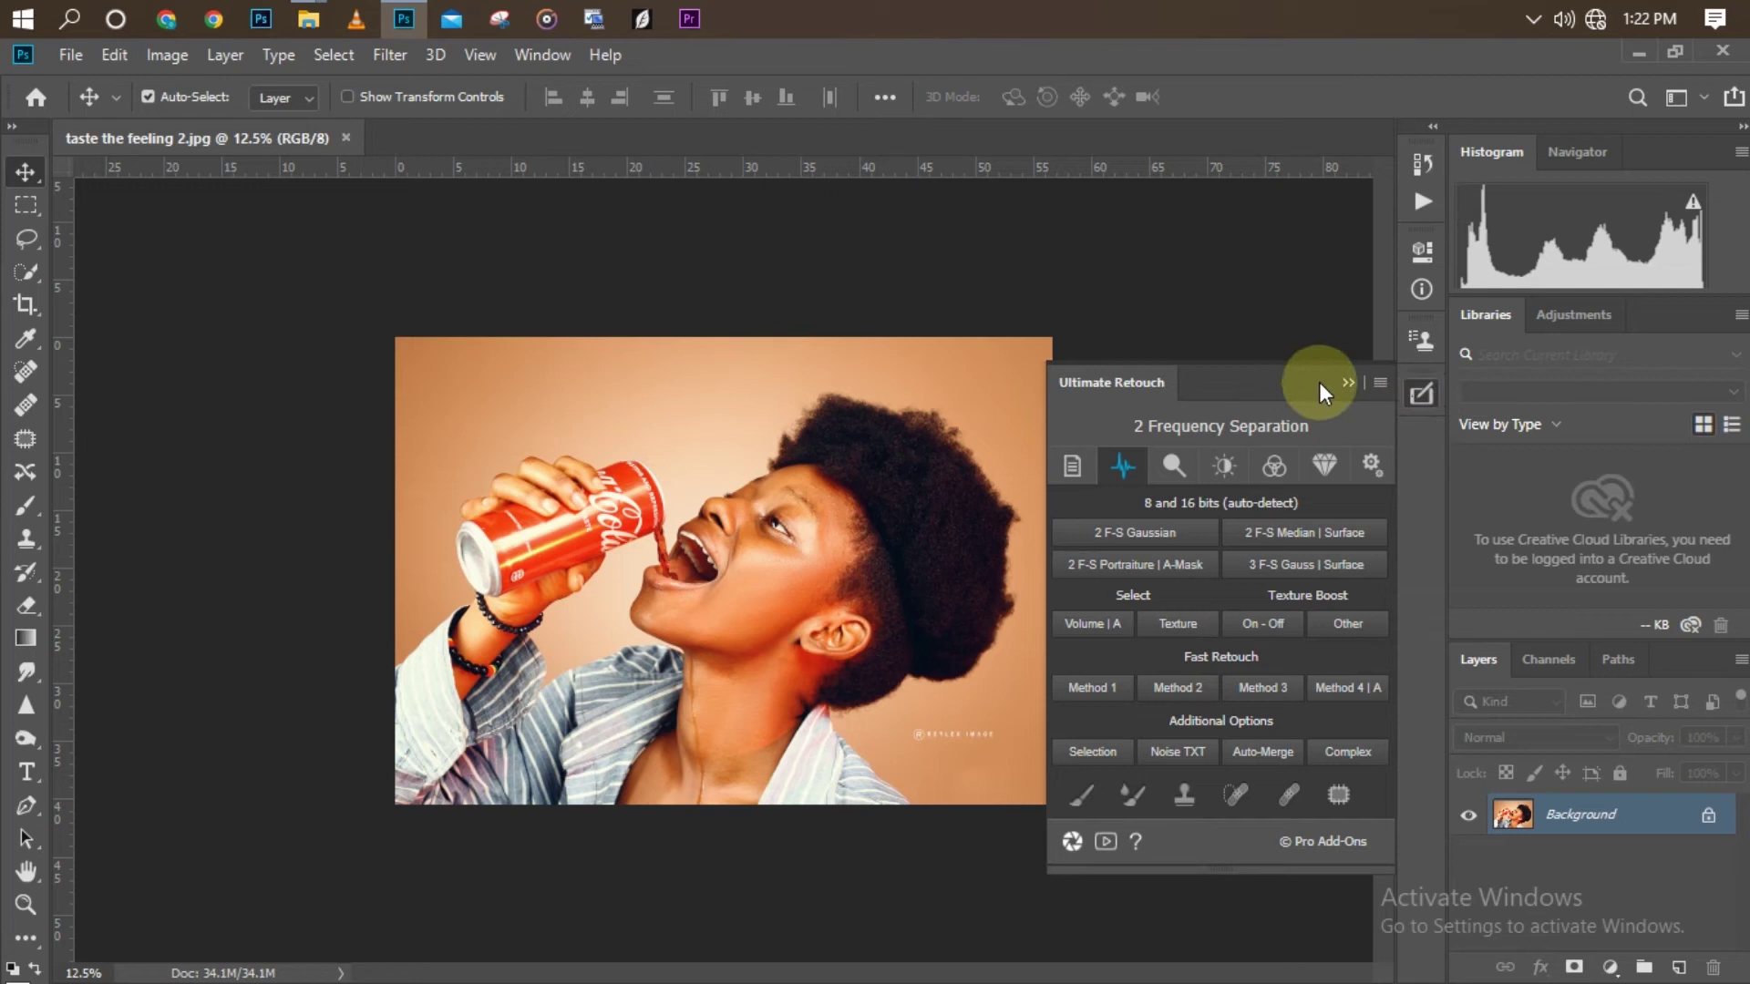
pyautogui.moveTo(1270, 379)
pyautogui.mouseDown()
pyautogui.moveTo(898, 344)
pyautogui.moveTo(12, 343)
pyautogui.moveTo(4, 376)
pyautogui.mouseUp()
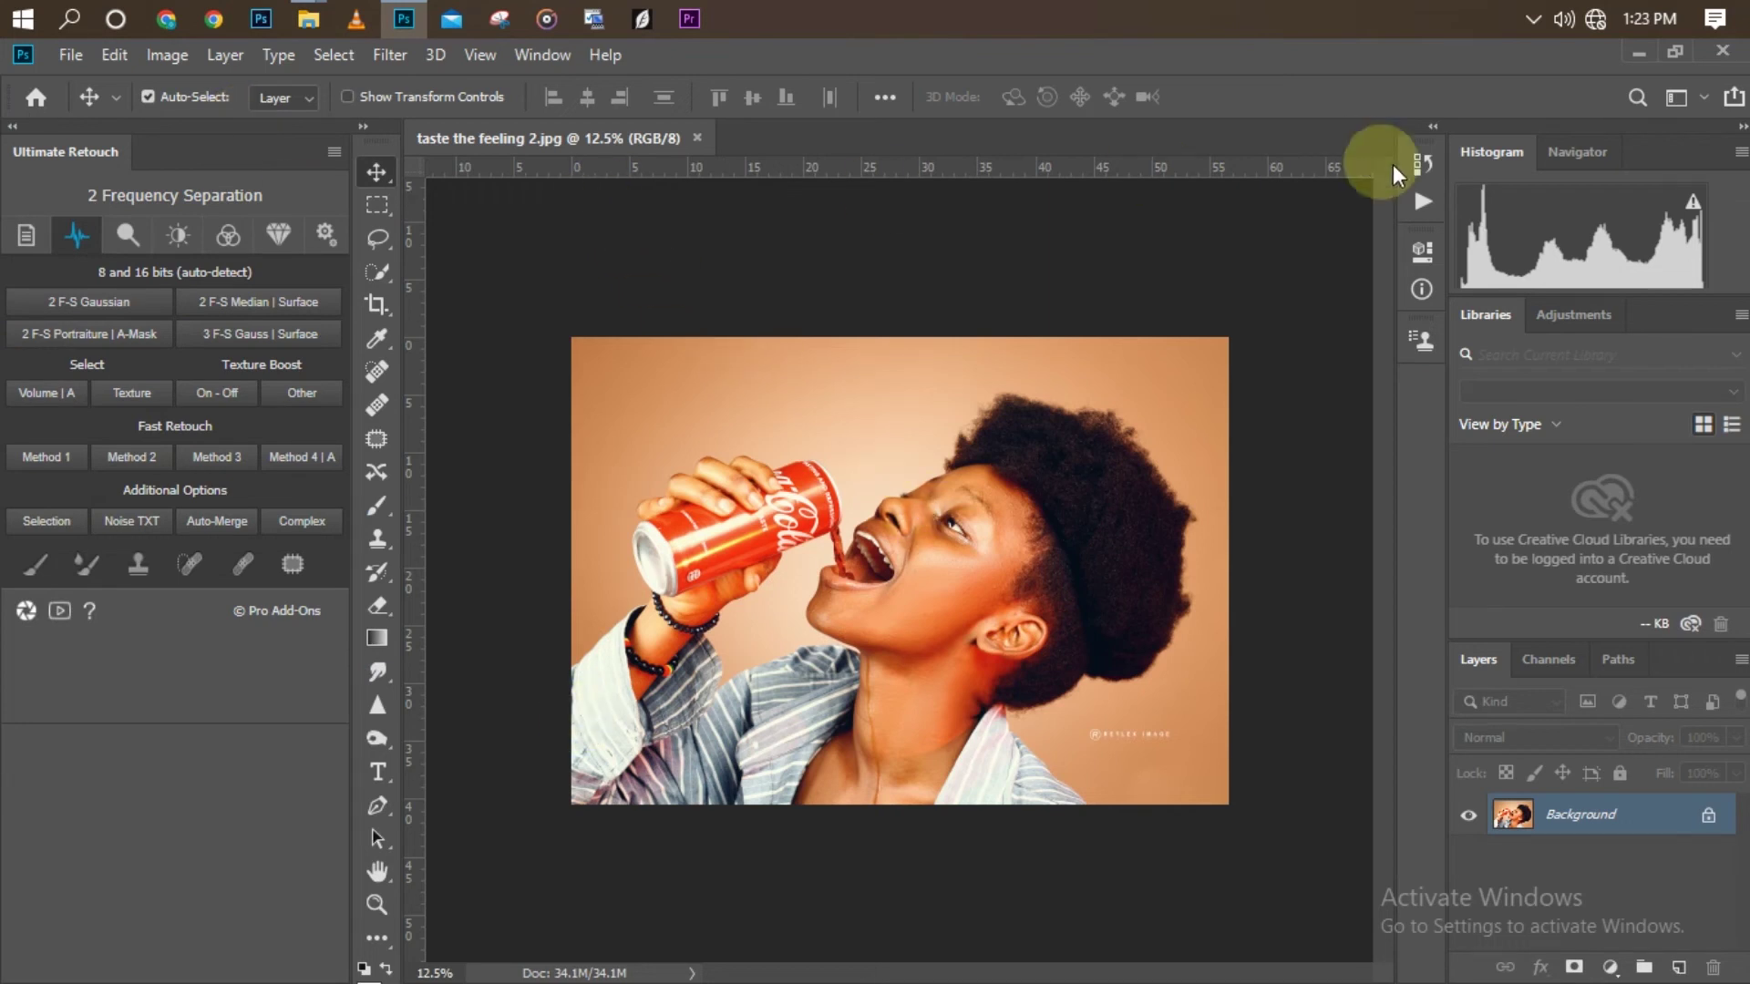
# Open the Actions panel and dock it below Ultimate Retouch on the left
pyautogui.click(1420, 203)
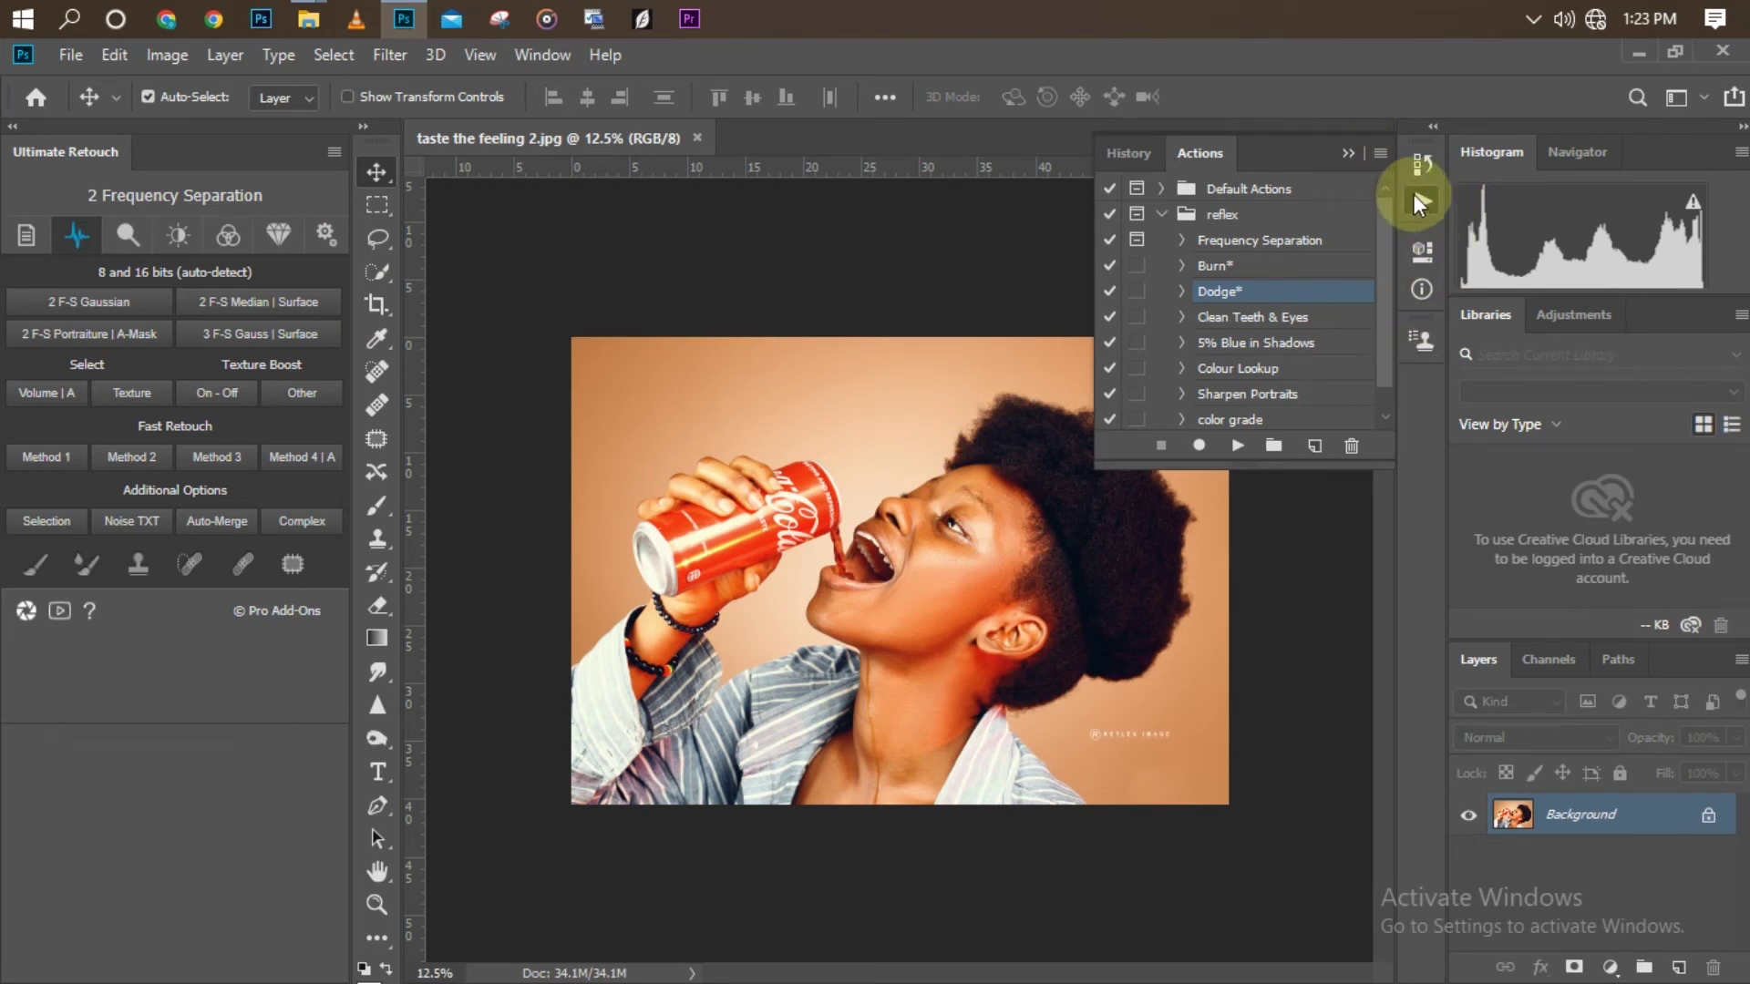
pyautogui.click(1345, 155)
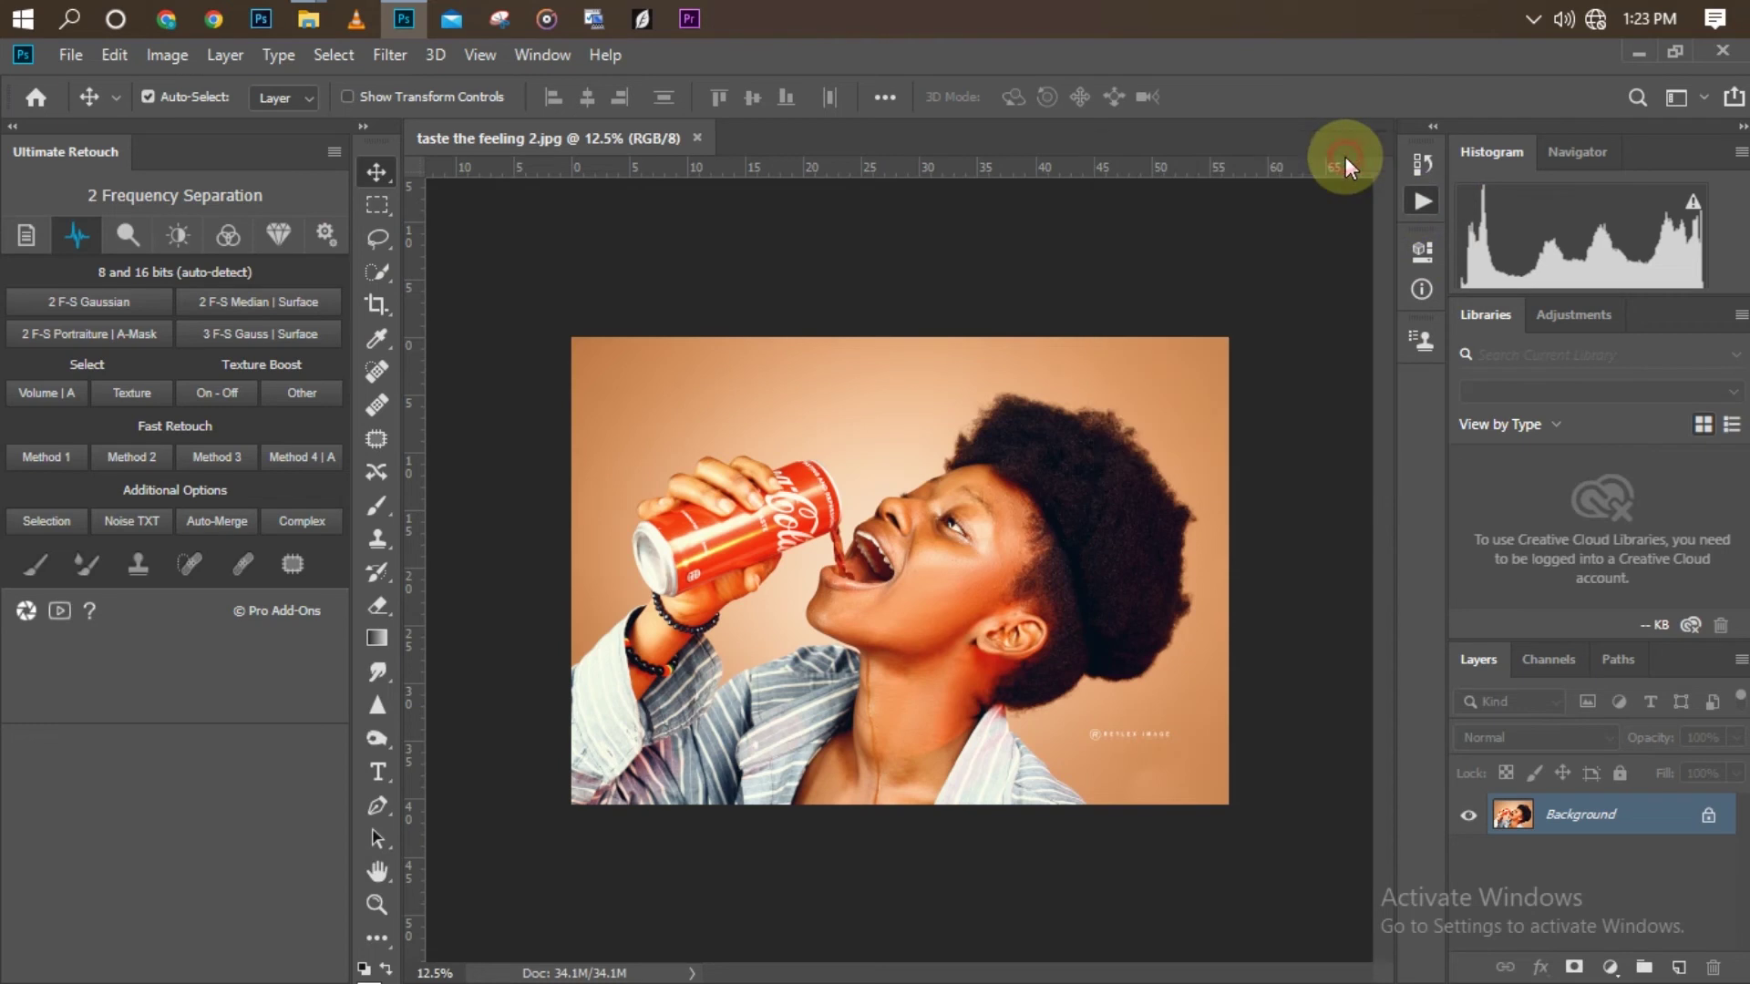
pyautogui.click(1421, 202)
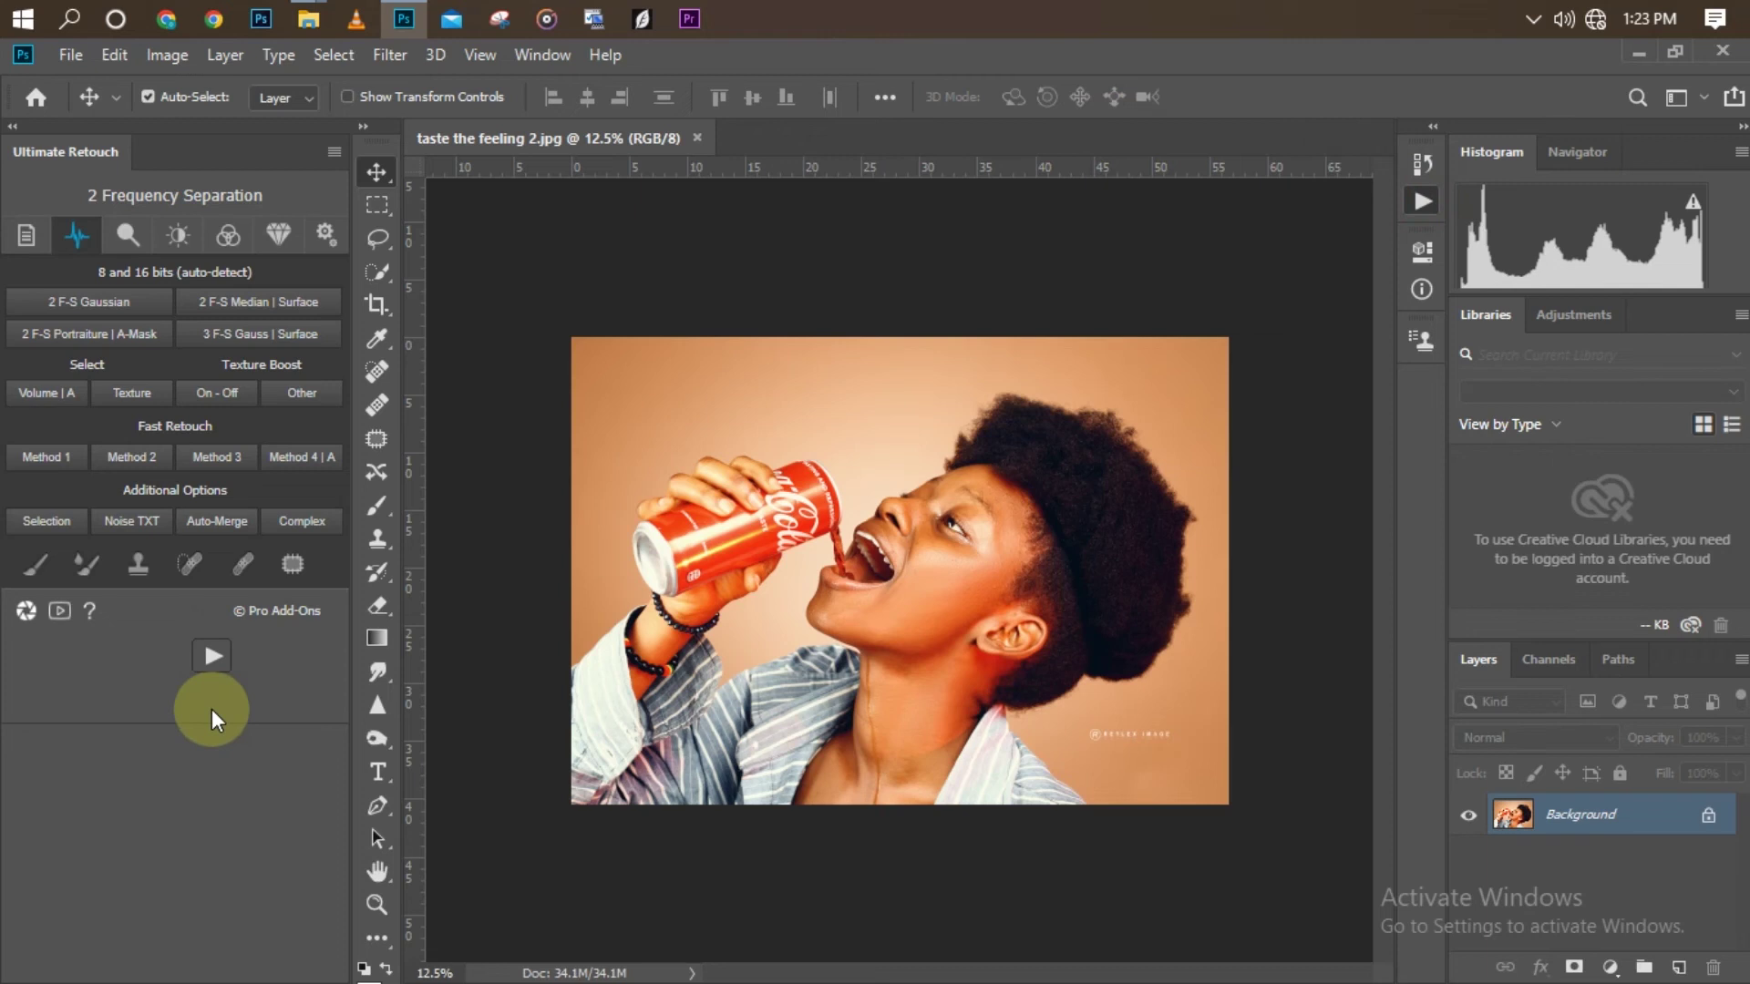
pyautogui.moveTo(212, 655); pyautogui.dragTo(192, 757)
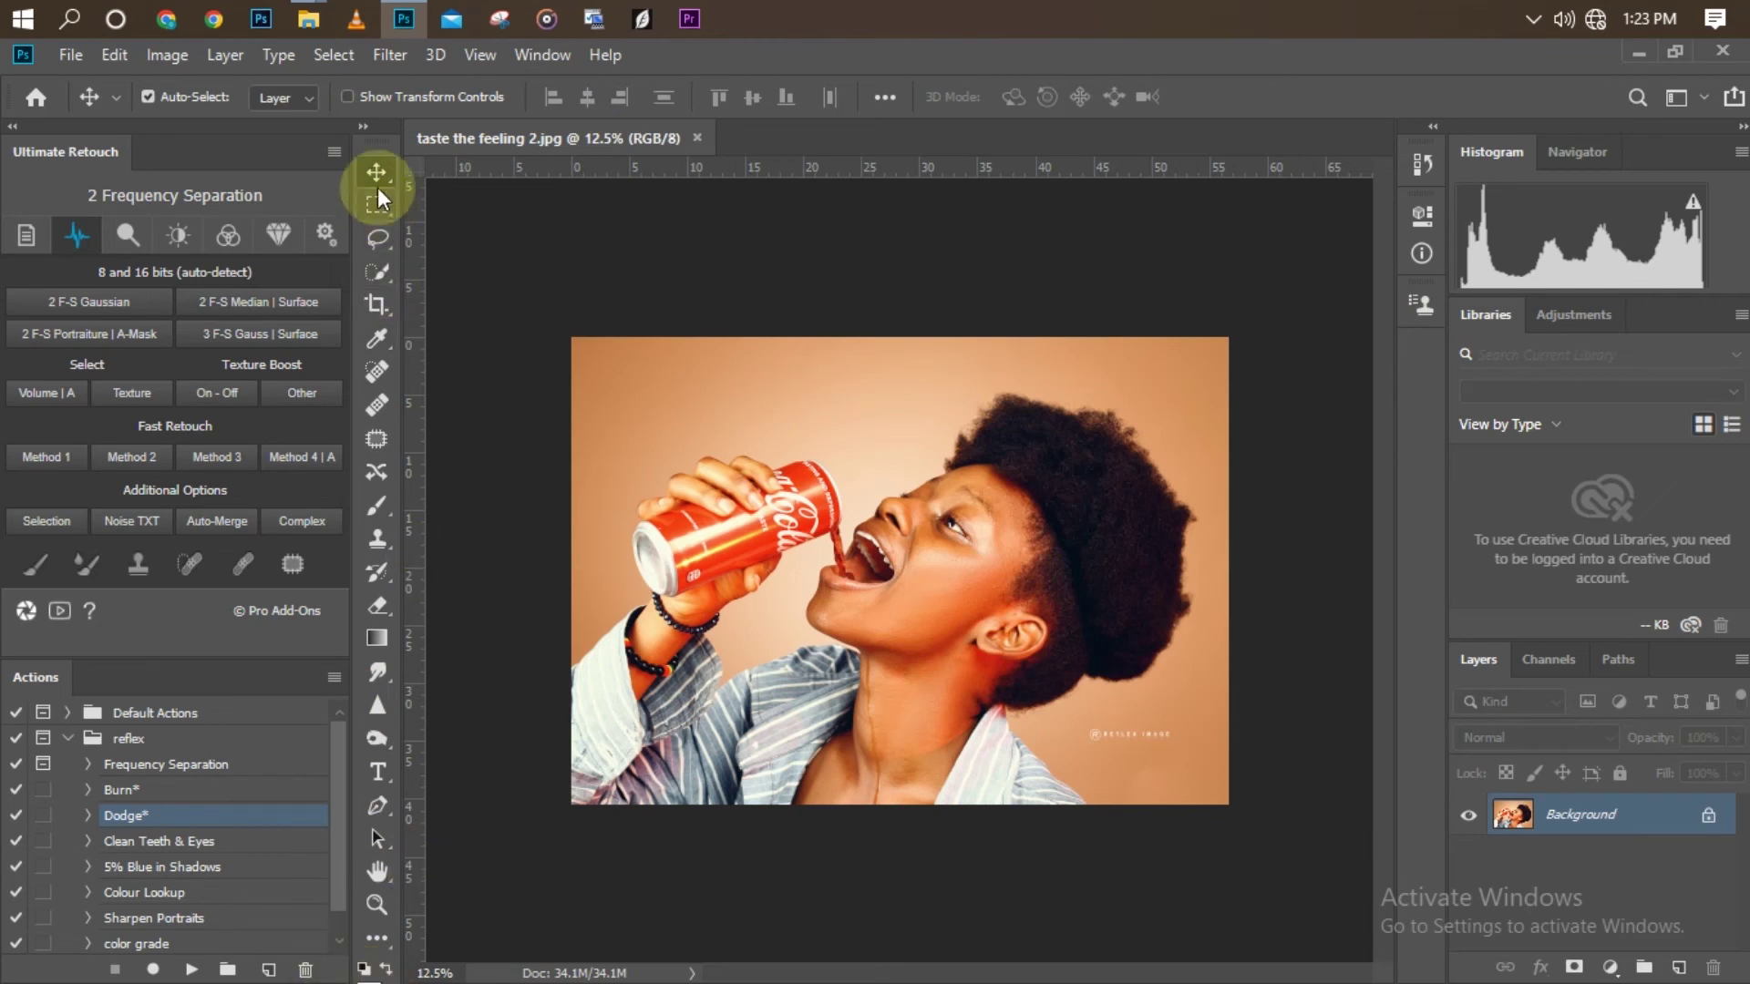
# Make the toolbar two columns, reset default colours, and leave it floating over the canvas
pyautogui.moveTo(377, 150)
pyautogui.mouseDown()
pyautogui.moveTo(375, 86)
pyautogui.moveTo(529, 221)
pyautogui.moveTo(392, 171)
pyautogui.moveTo(386, 140)
pyautogui.moveTo(355, 143)
pyautogui.mouseUp()
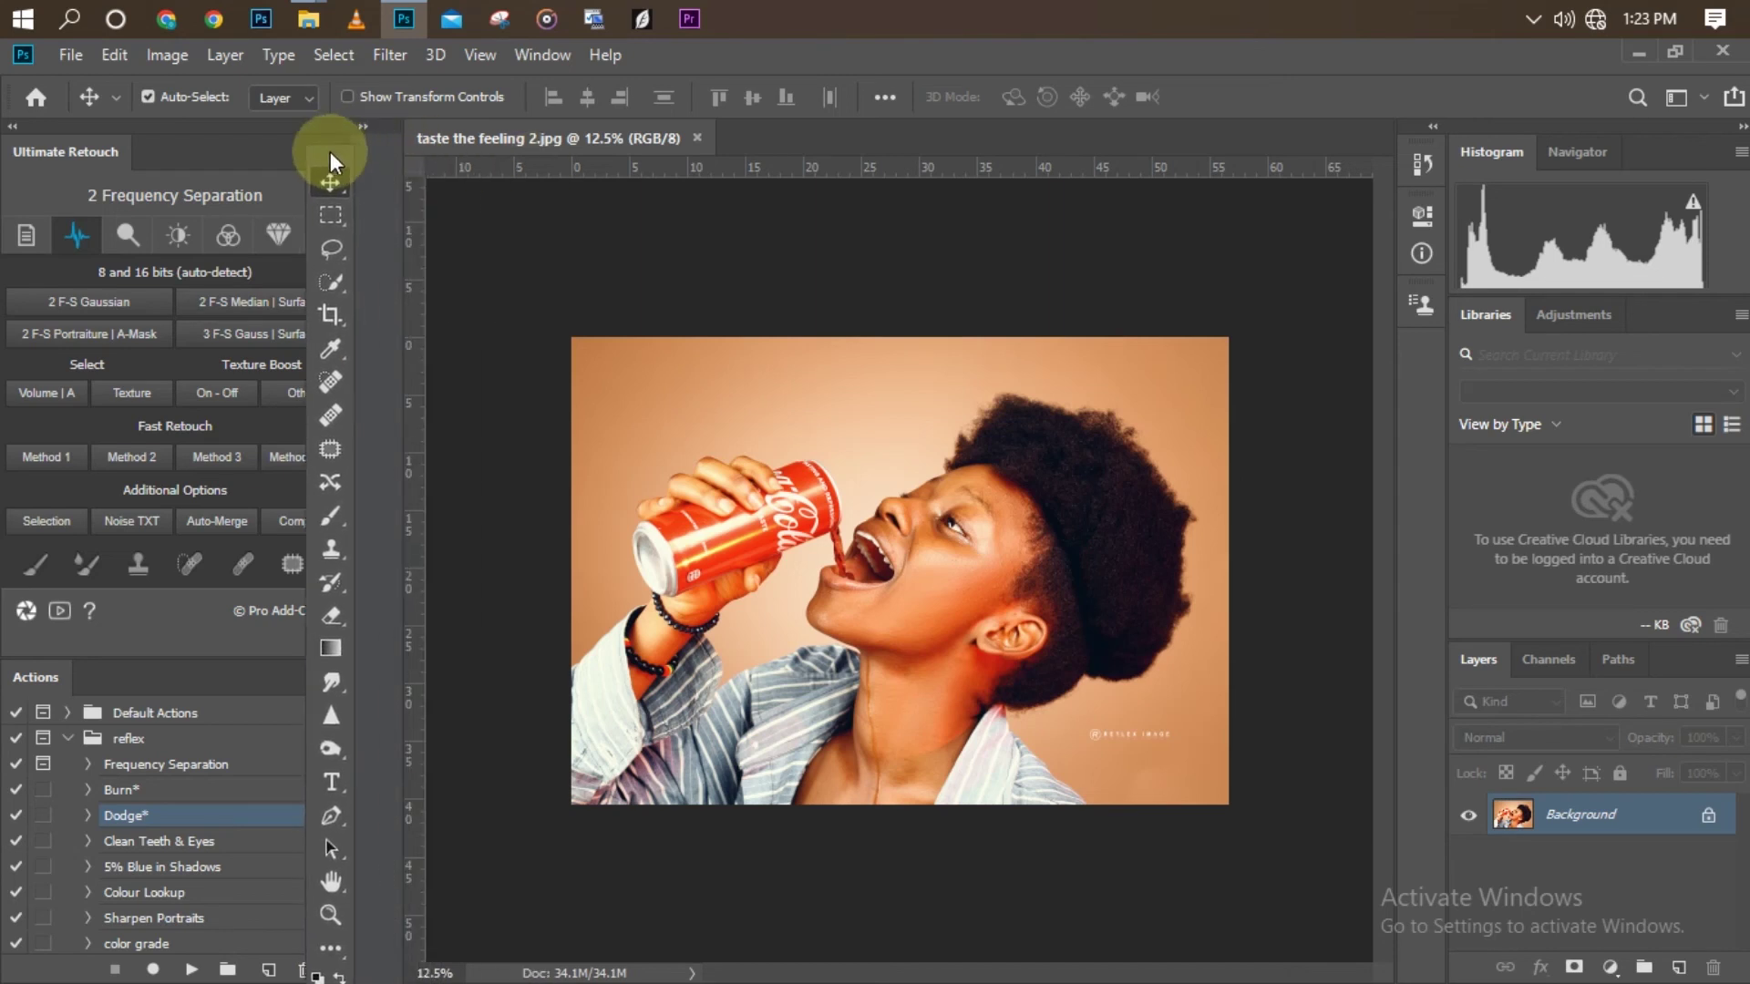
pyautogui.moveTo(329, 151)
pyautogui.mouseDown()
pyautogui.moveTo(350, 252)
pyautogui.moveTo(461, 51)
pyautogui.moveTo(370, 117)
pyautogui.moveTo(446, 89)
pyautogui.moveTo(350, 104)
pyautogui.moveTo(368, 137)
pyautogui.moveTo(356, 173)
pyautogui.mouseUp()
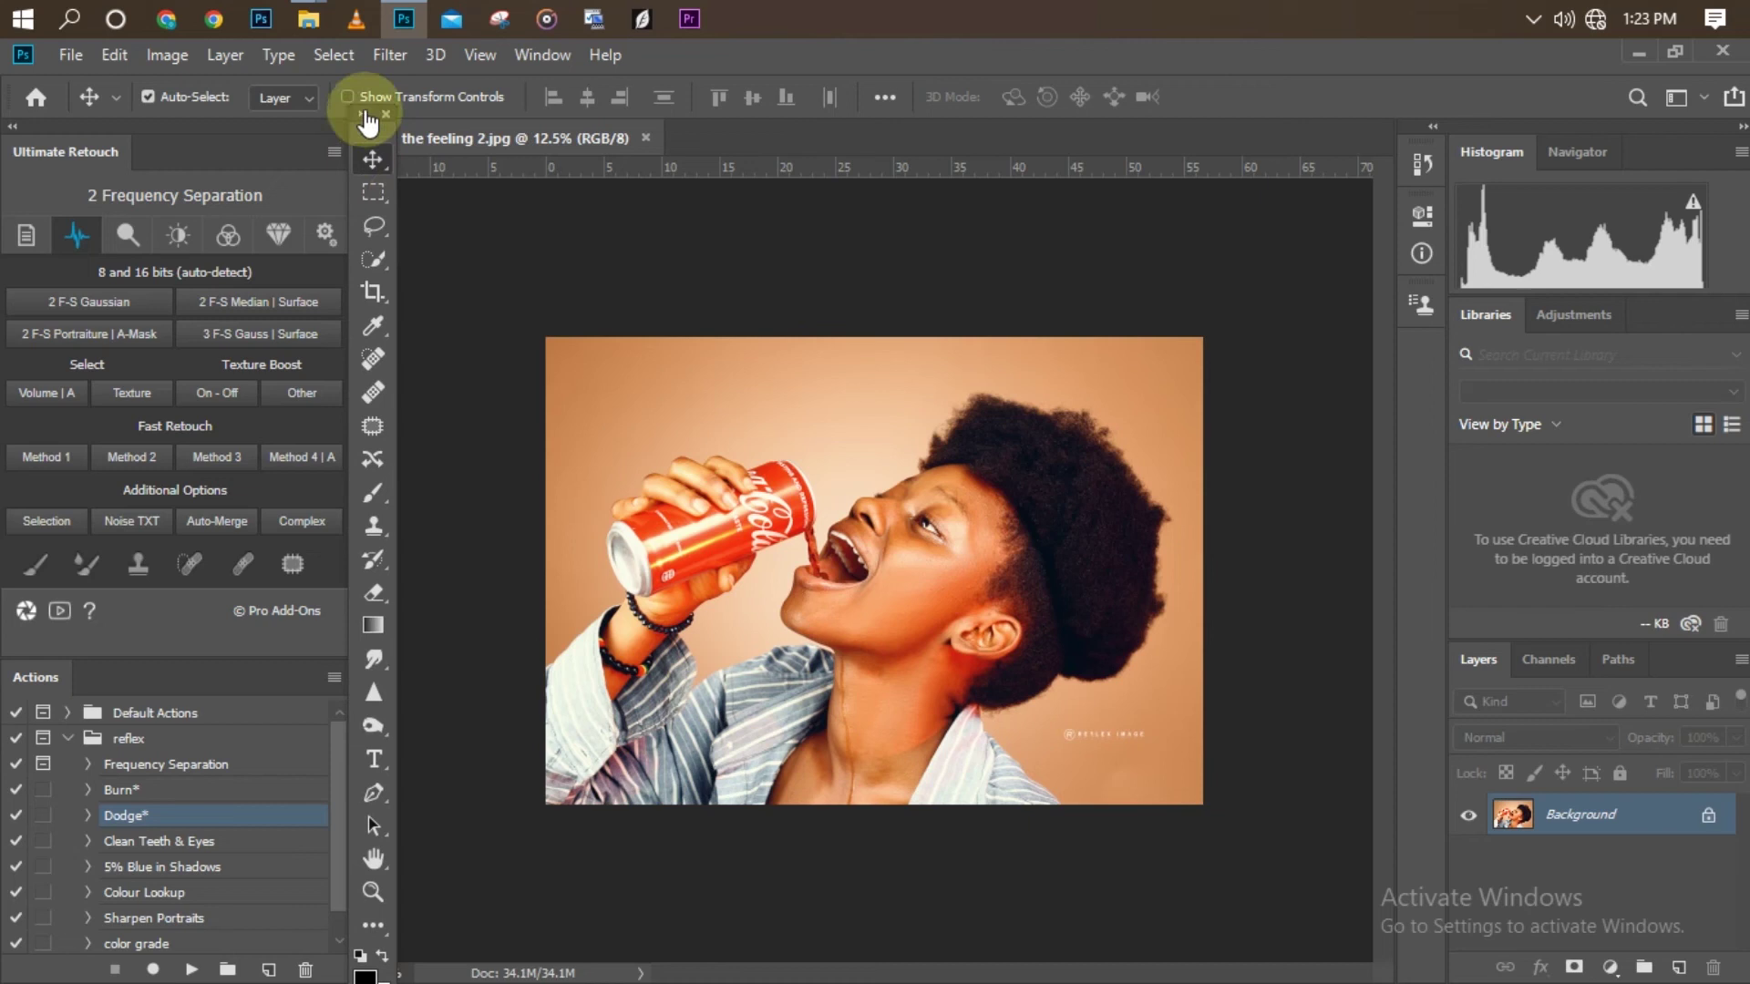
pyautogui.click(362, 115)
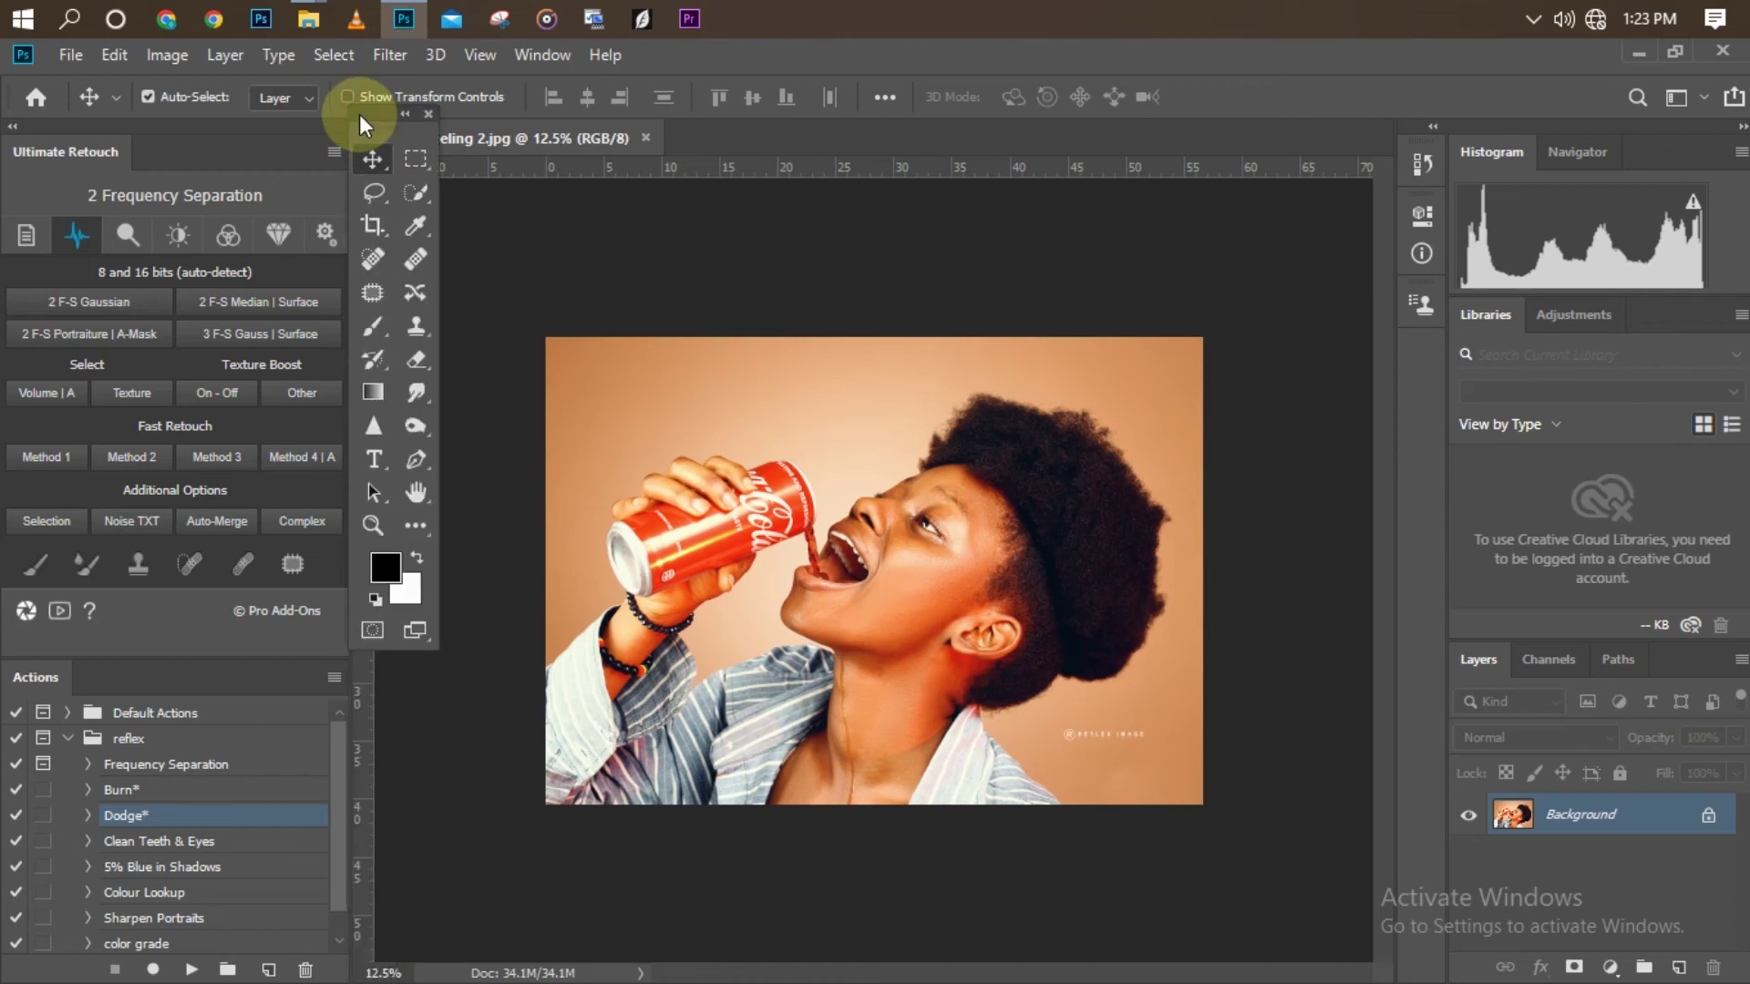
pyautogui.press('d')
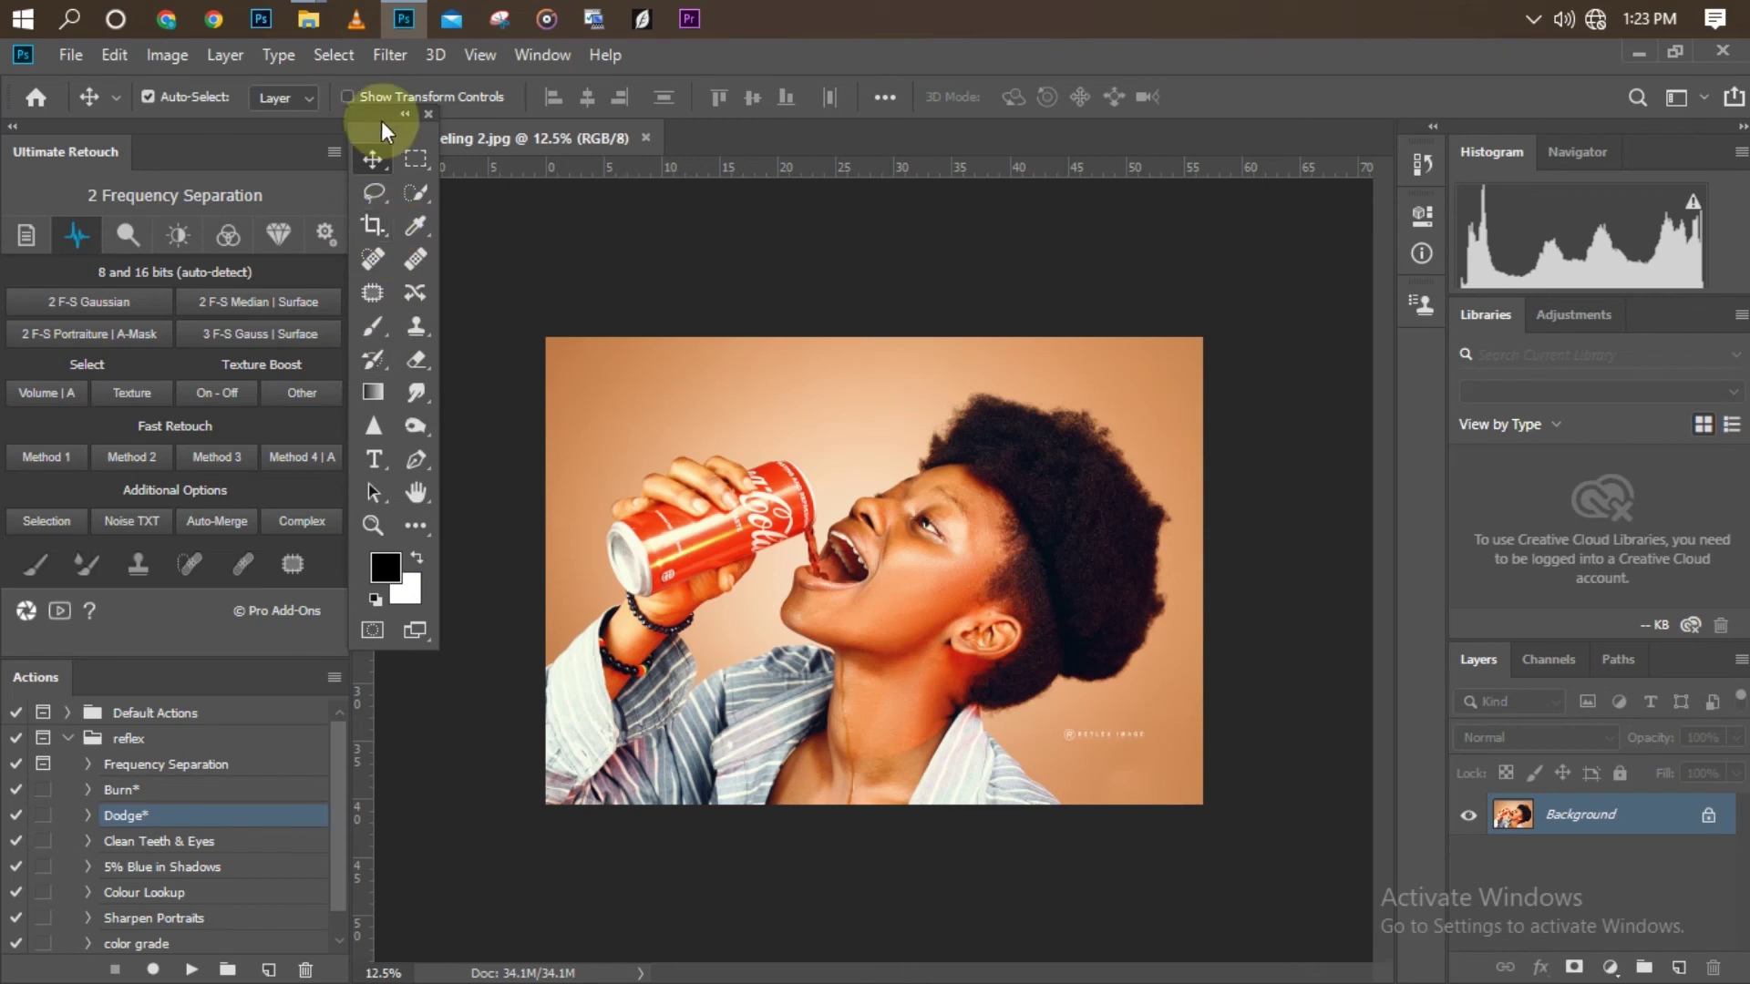
pyautogui.moveTo(379, 137); pyautogui.dragTo(368, 205)
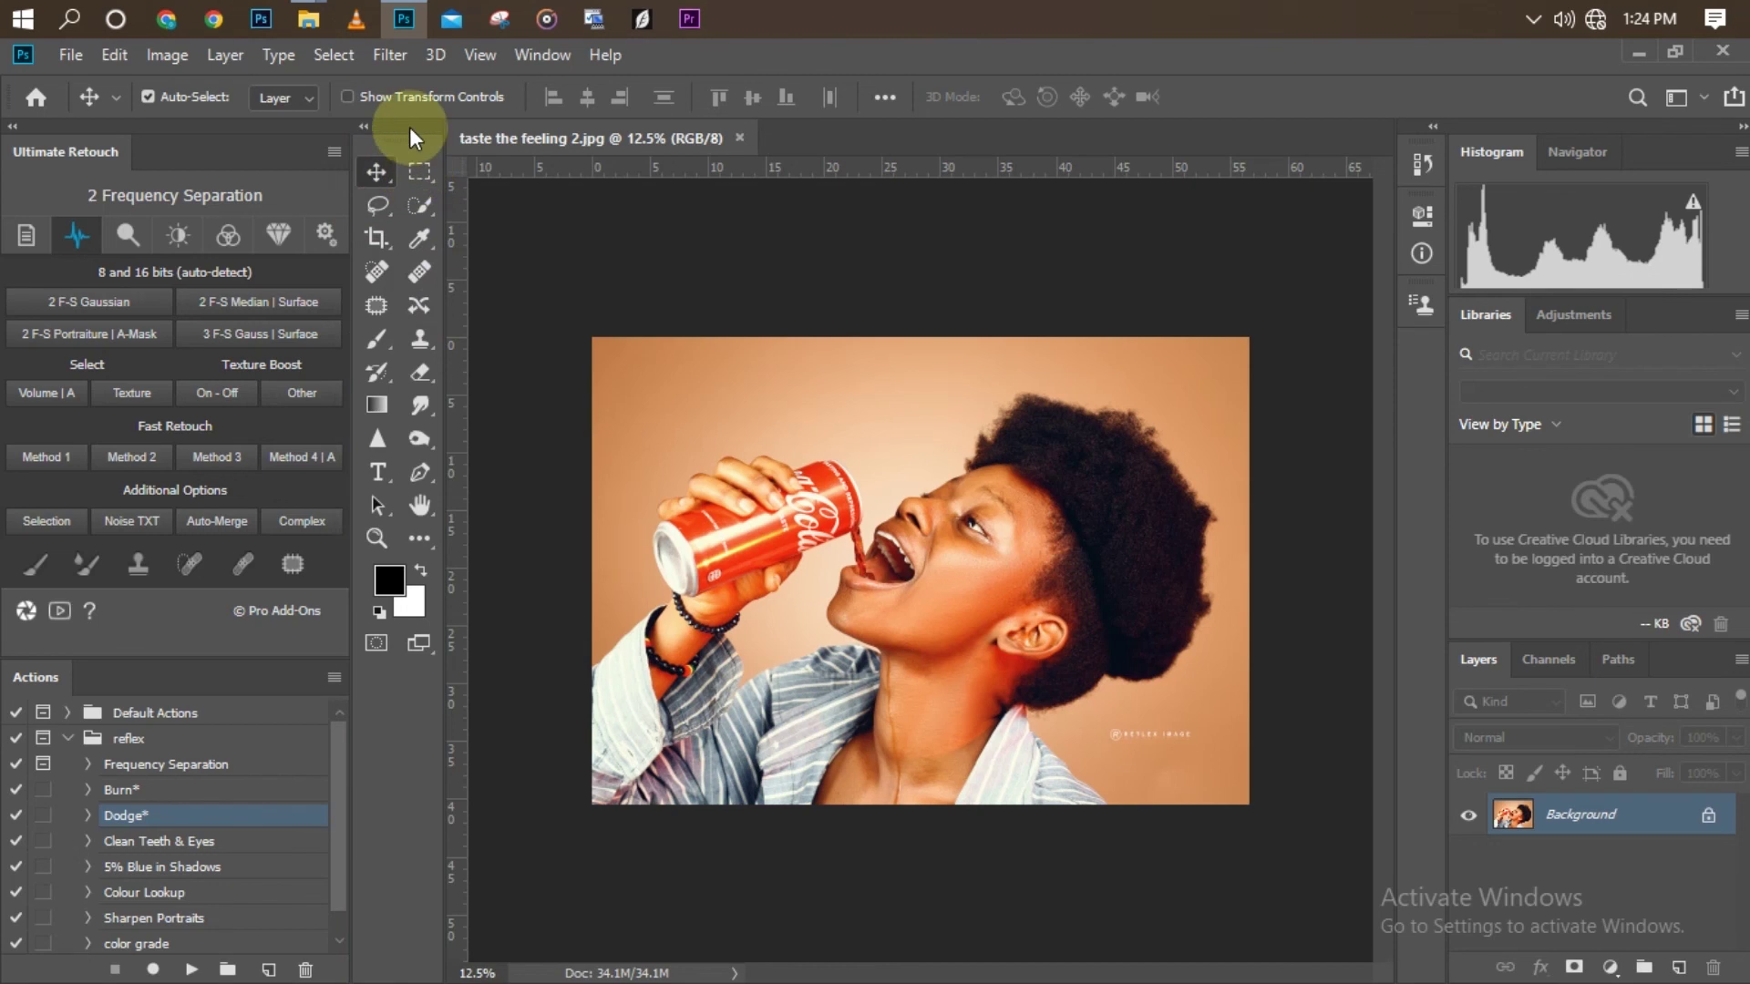
pyautogui.hotkey('ctrl', '+')
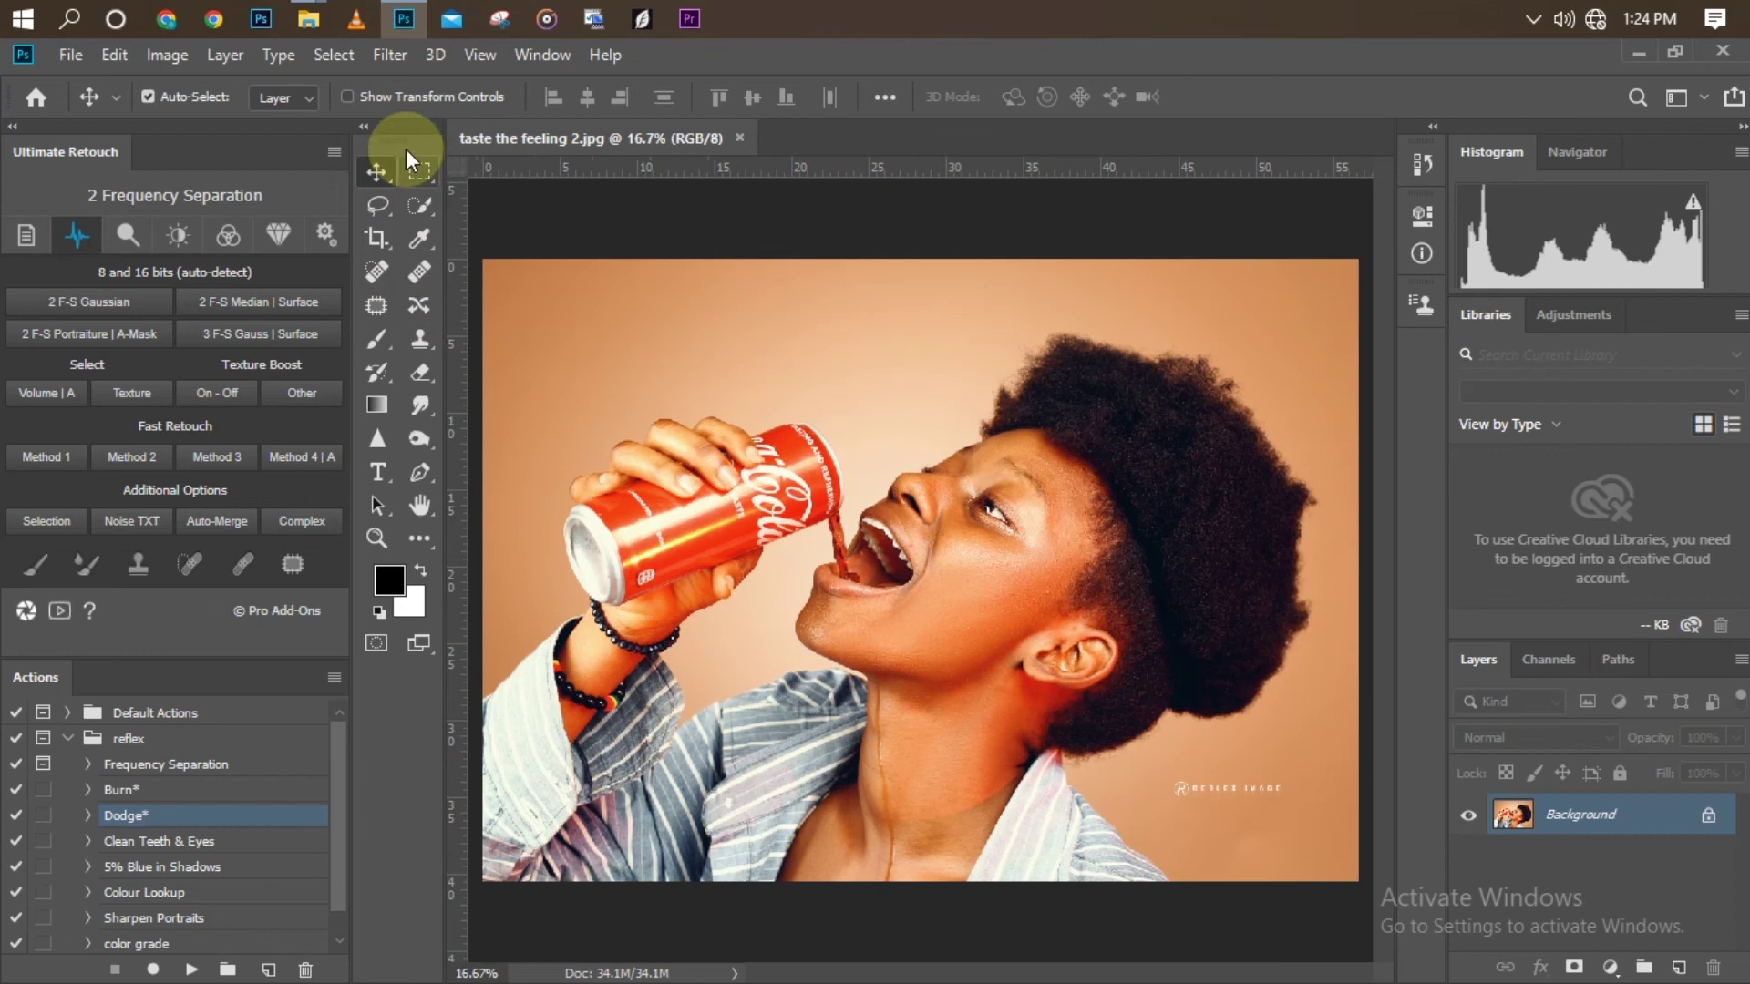
pyautogui.moveTo(407, 150)
pyautogui.mouseDown()
pyautogui.moveTo(518, 201)
pyautogui.moveTo(70, 192)
pyautogui.moveTo(23, 157)
pyautogui.moveTo(91, 189)
pyautogui.moveTo(296, 227)
pyautogui.moveTo(374, 212)
pyautogui.moveTo(355, 232)
pyautogui.moveTo(494, 288)
pyautogui.moveTo(271, 201)
pyautogui.moveTo(314, 219)
pyautogui.mouseUp()
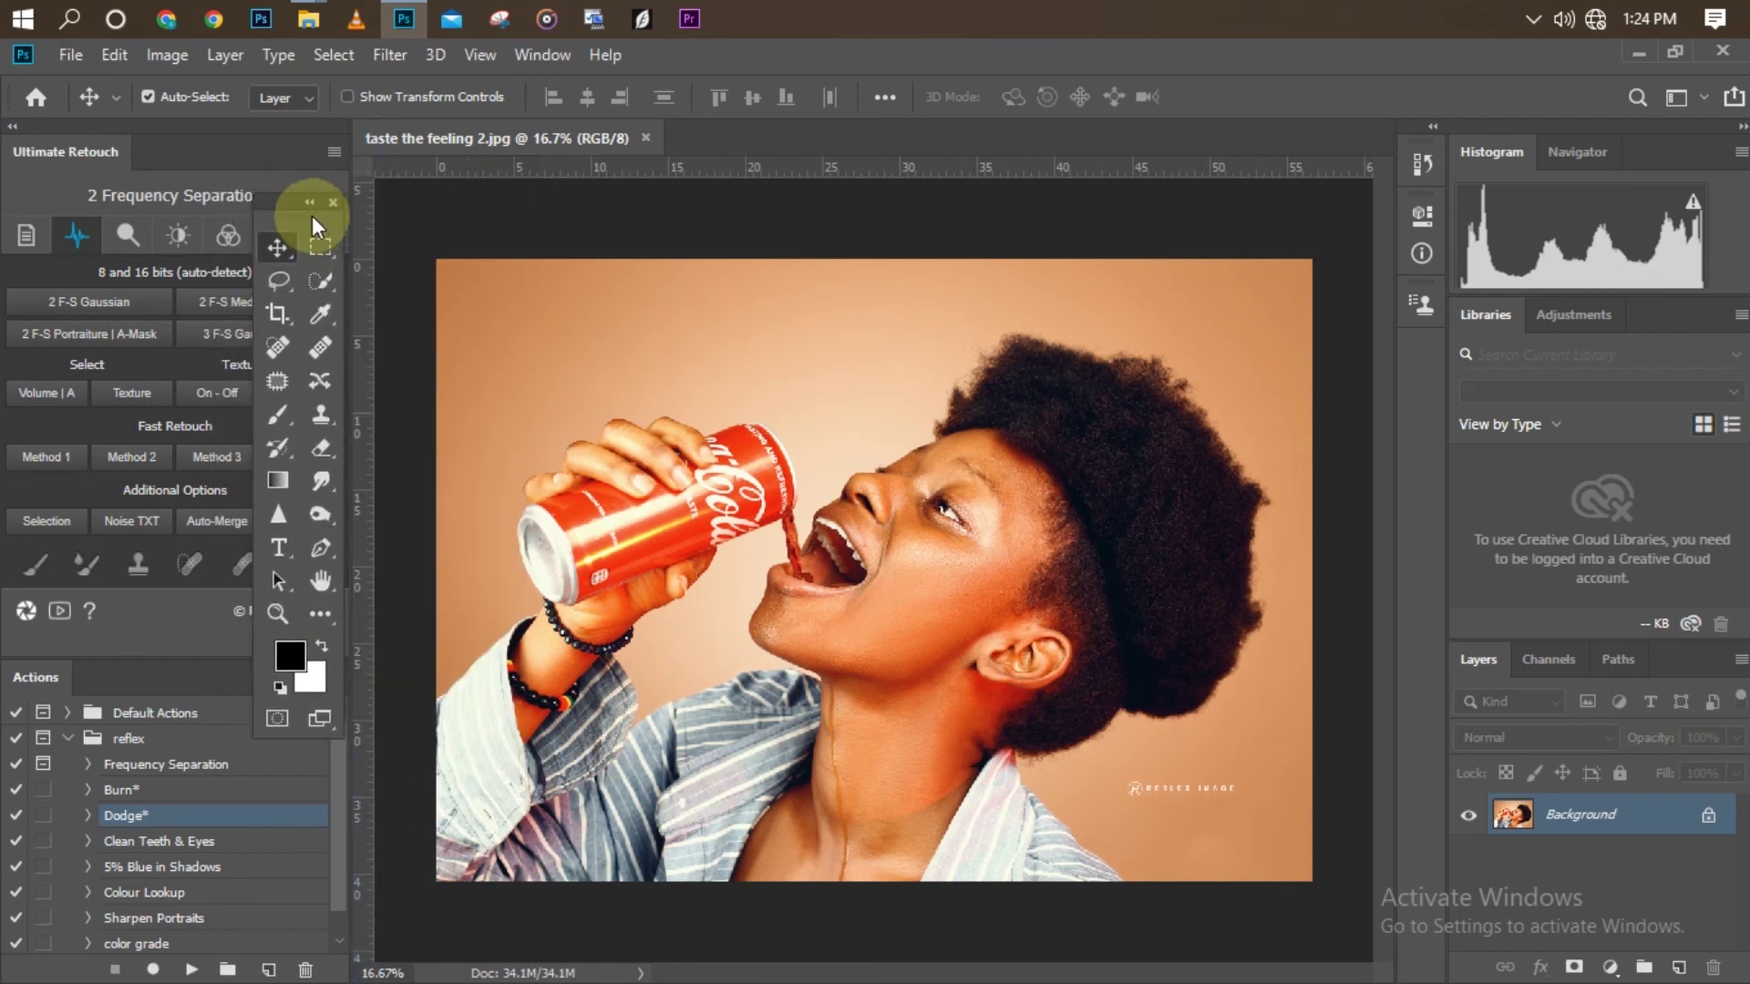
# Move Ultimate Retouch and Actions to the right icon strip and dock the toolbar at the far left
pyautogui.moveTo(311, 215); pyautogui.dragTo(672, 321)
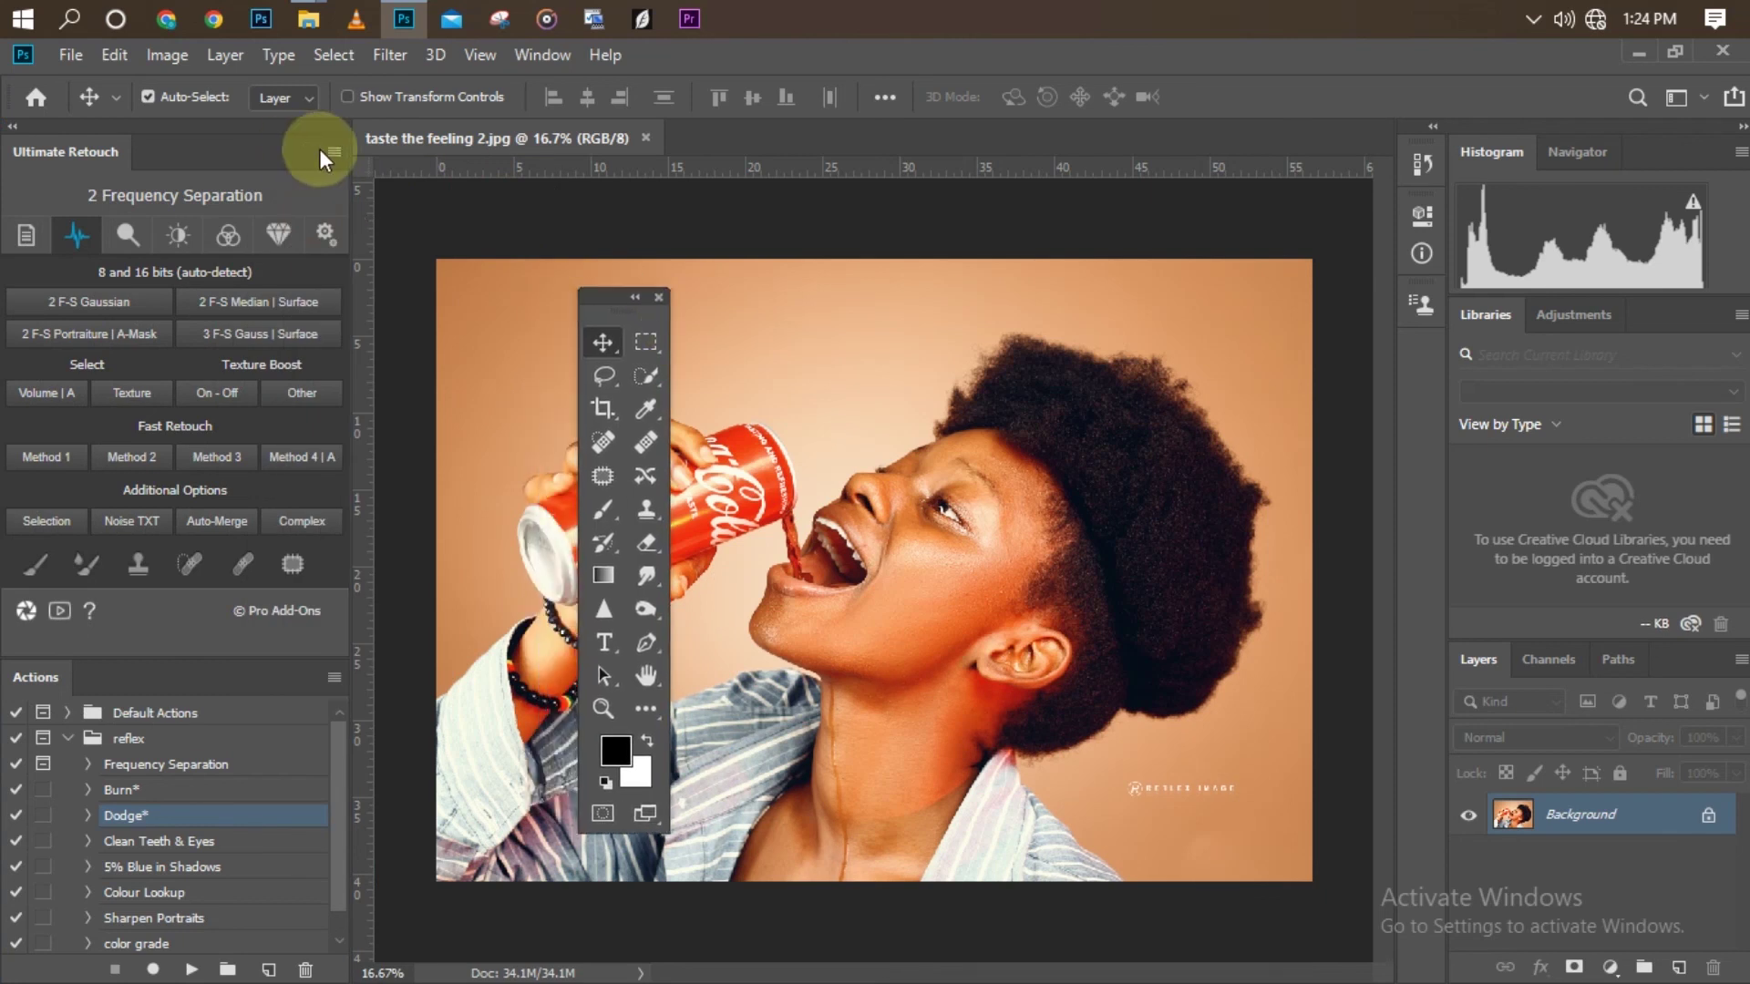
pyautogui.moveTo(198, 138)
pyautogui.mouseDown()
pyautogui.moveTo(550, 223)
pyautogui.moveTo(1394, 324)
pyautogui.moveTo(1429, 359)
pyautogui.moveTo(1415, 366)
pyautogui.mouseUp()
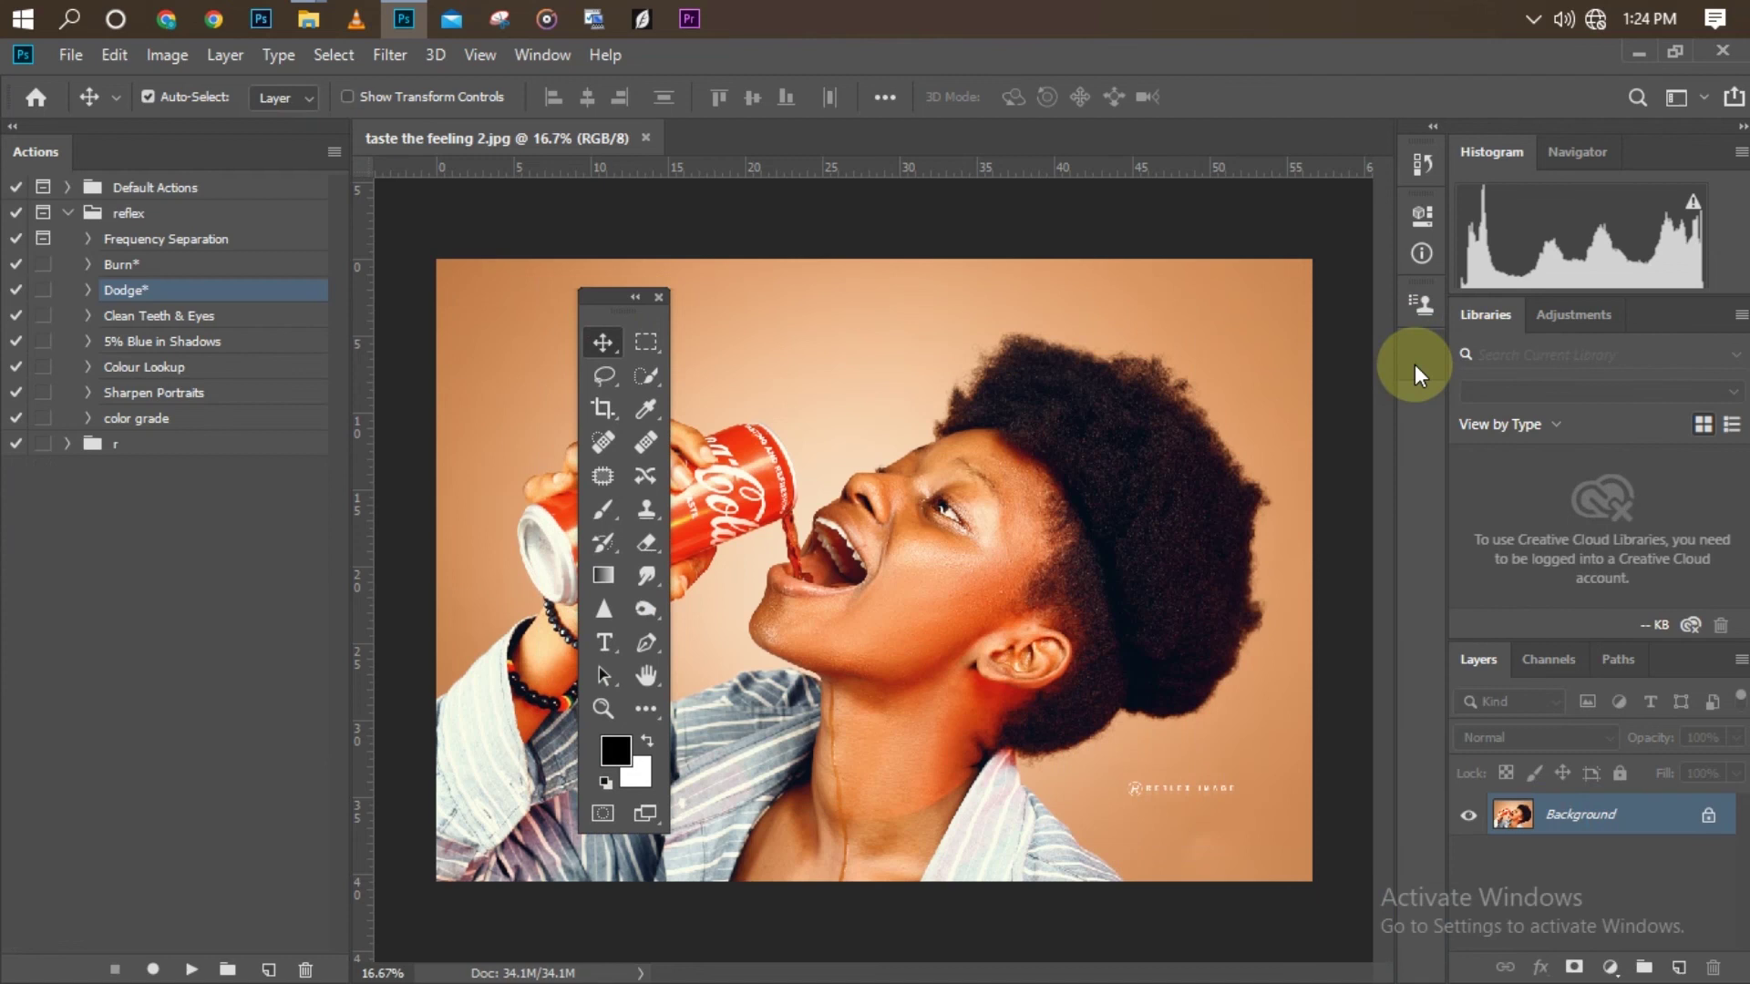
pyautogui.moveTo(43, 144); pyautogui.dragTo(1429, 403)
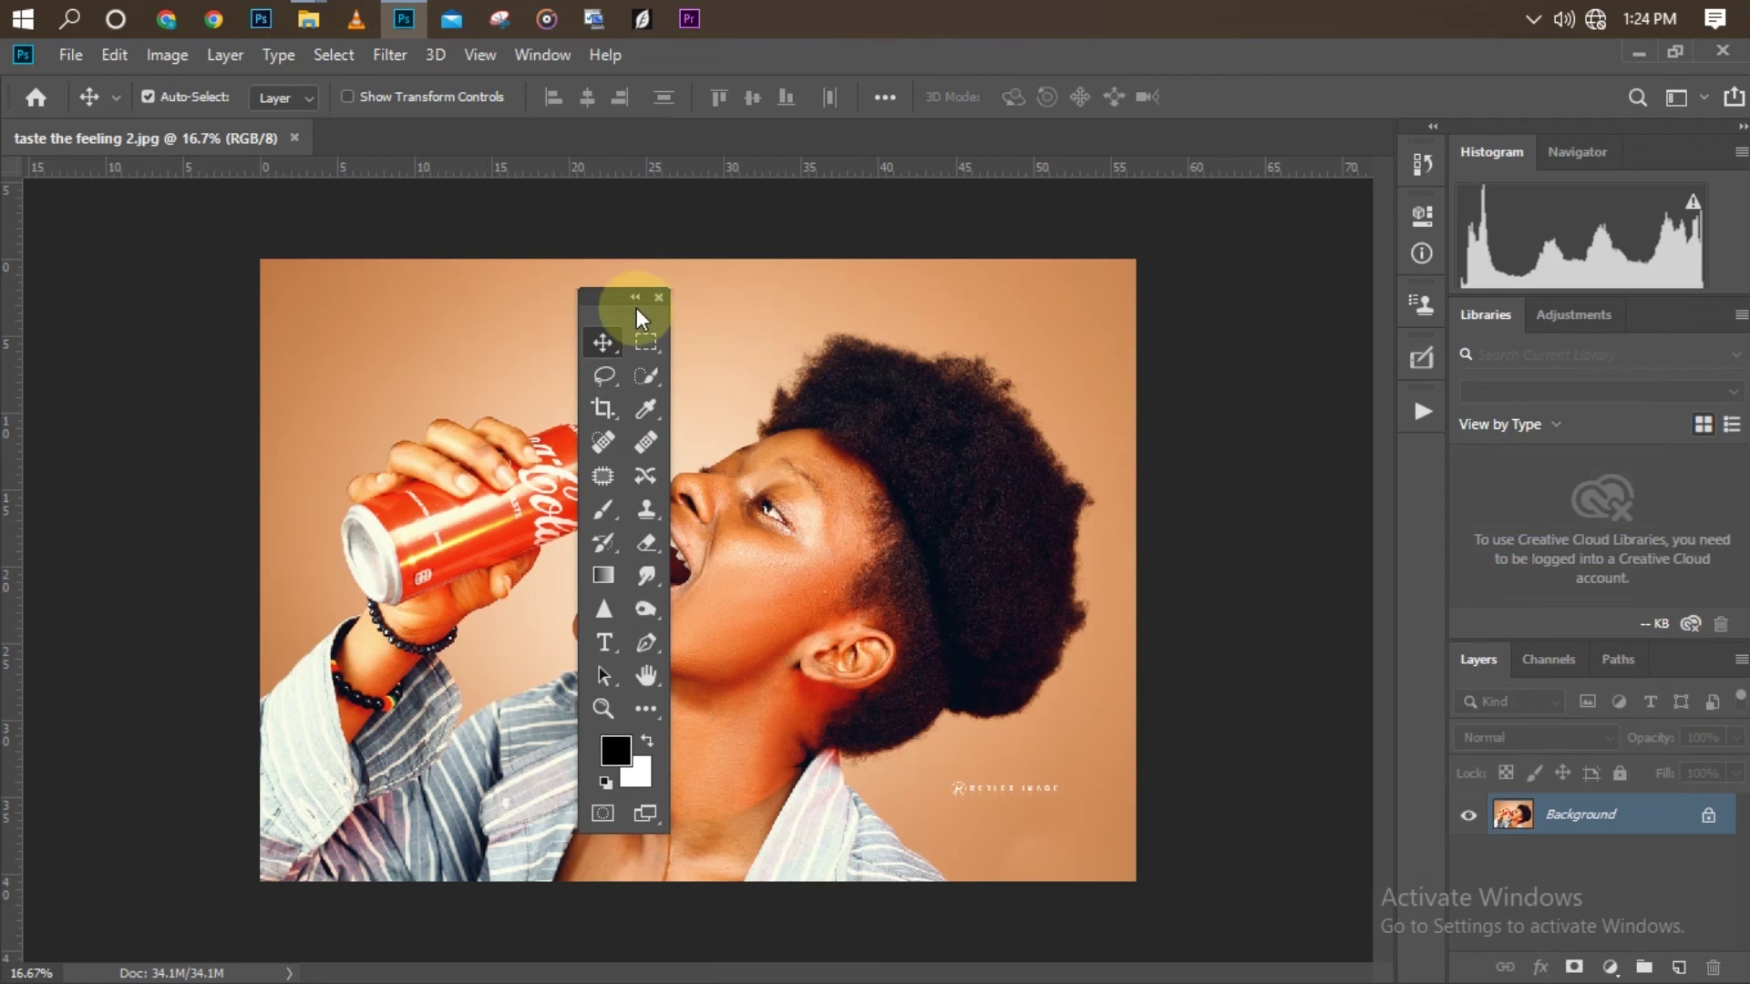
pyautogui.moveTo(645, 301); pyautogui.dragTo(15, 281)
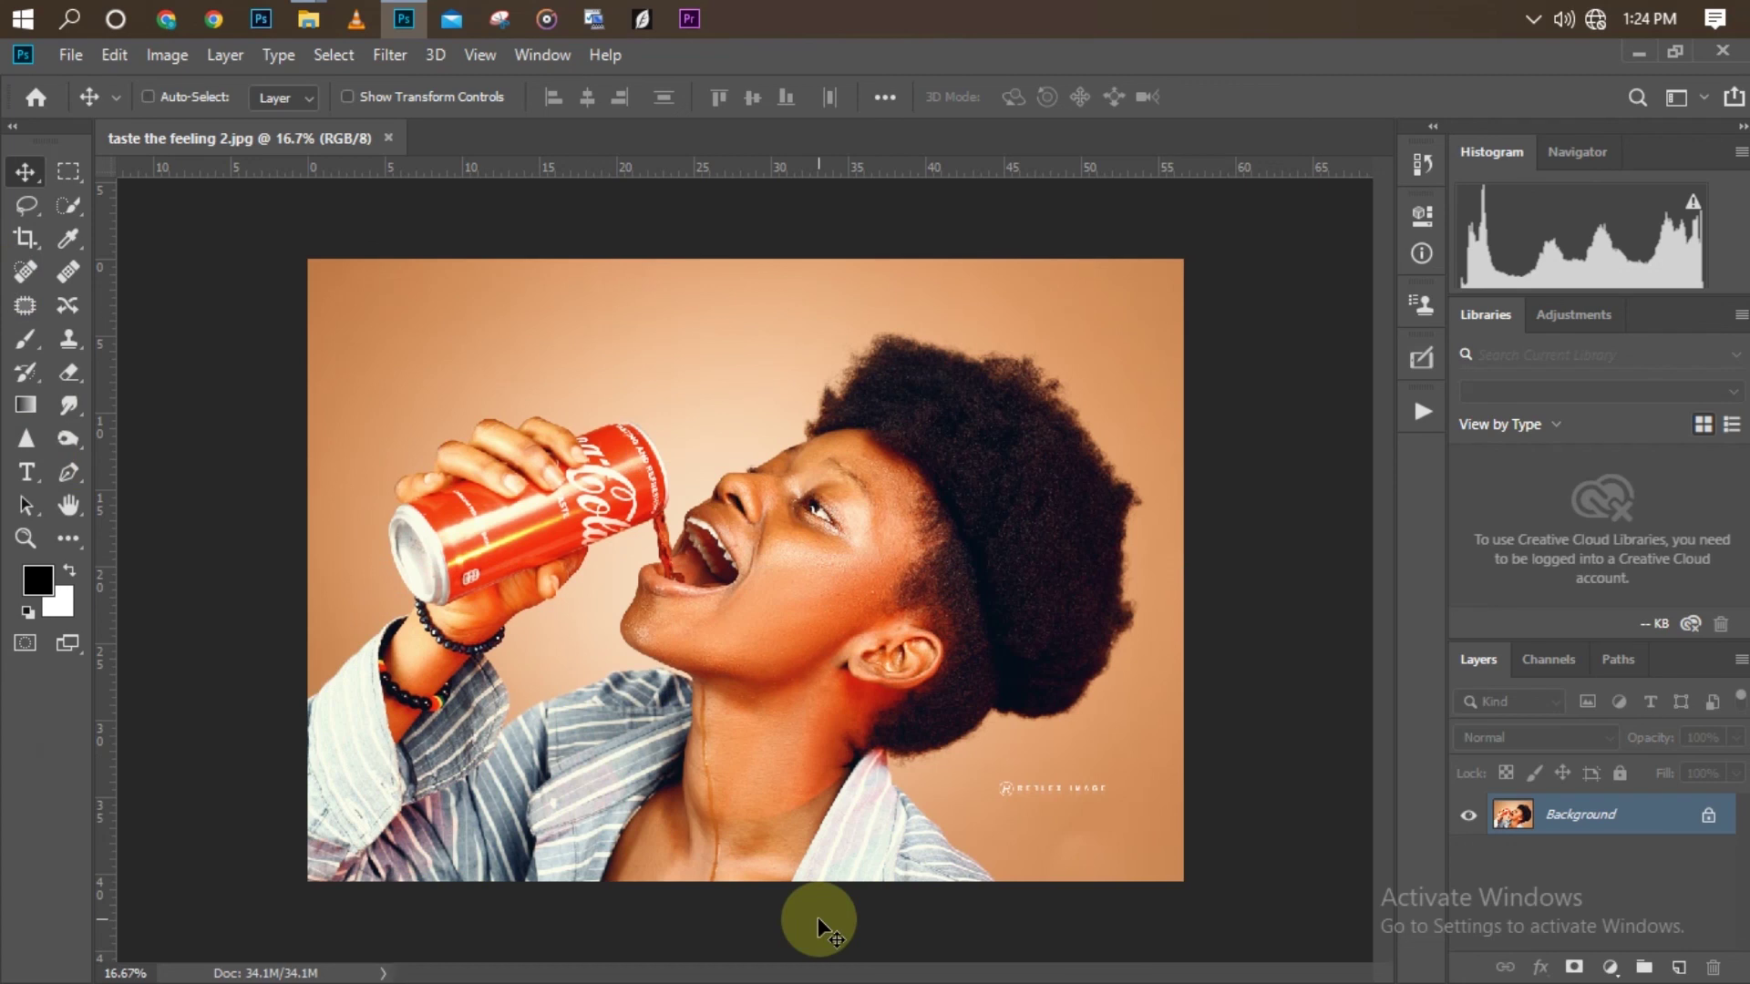
pyautogui.hotkey('ctrl', '+')
pyautogui.hotkey('ctrl', '-')
pyautogui.hotkey('ctrl', '-')
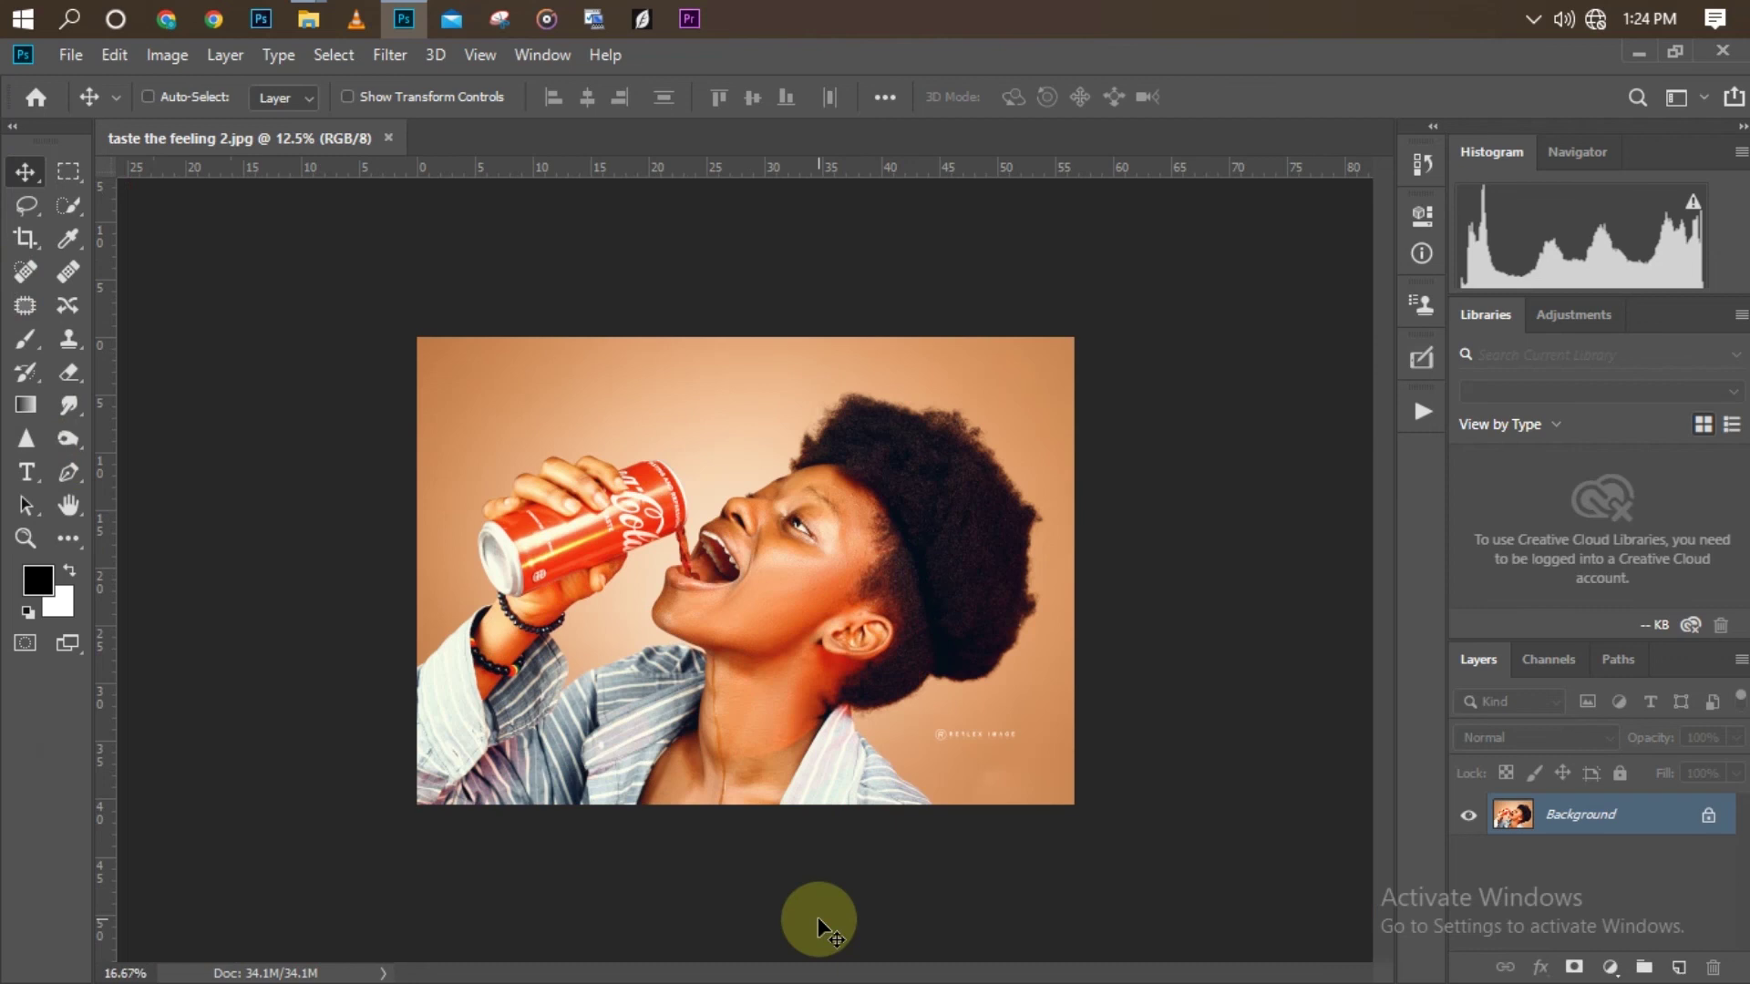
pyautogui.hotkey('ctrl', '+')
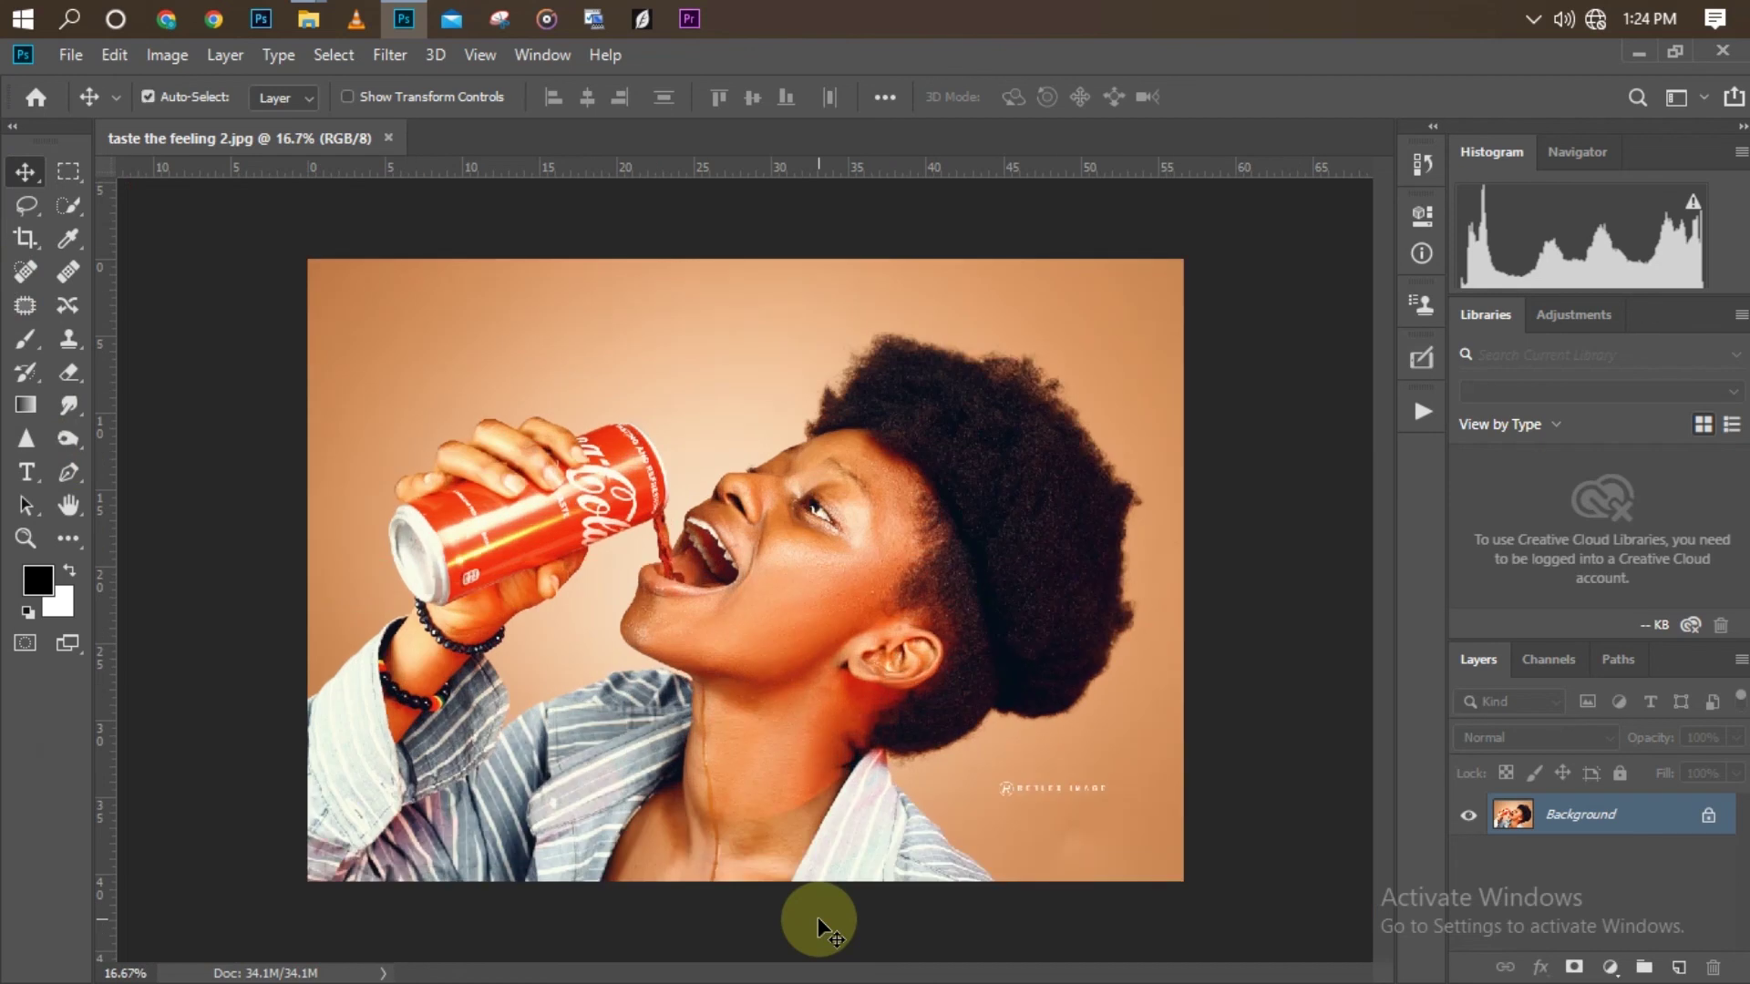
pyautogui.hotkey('ctrl', '+')
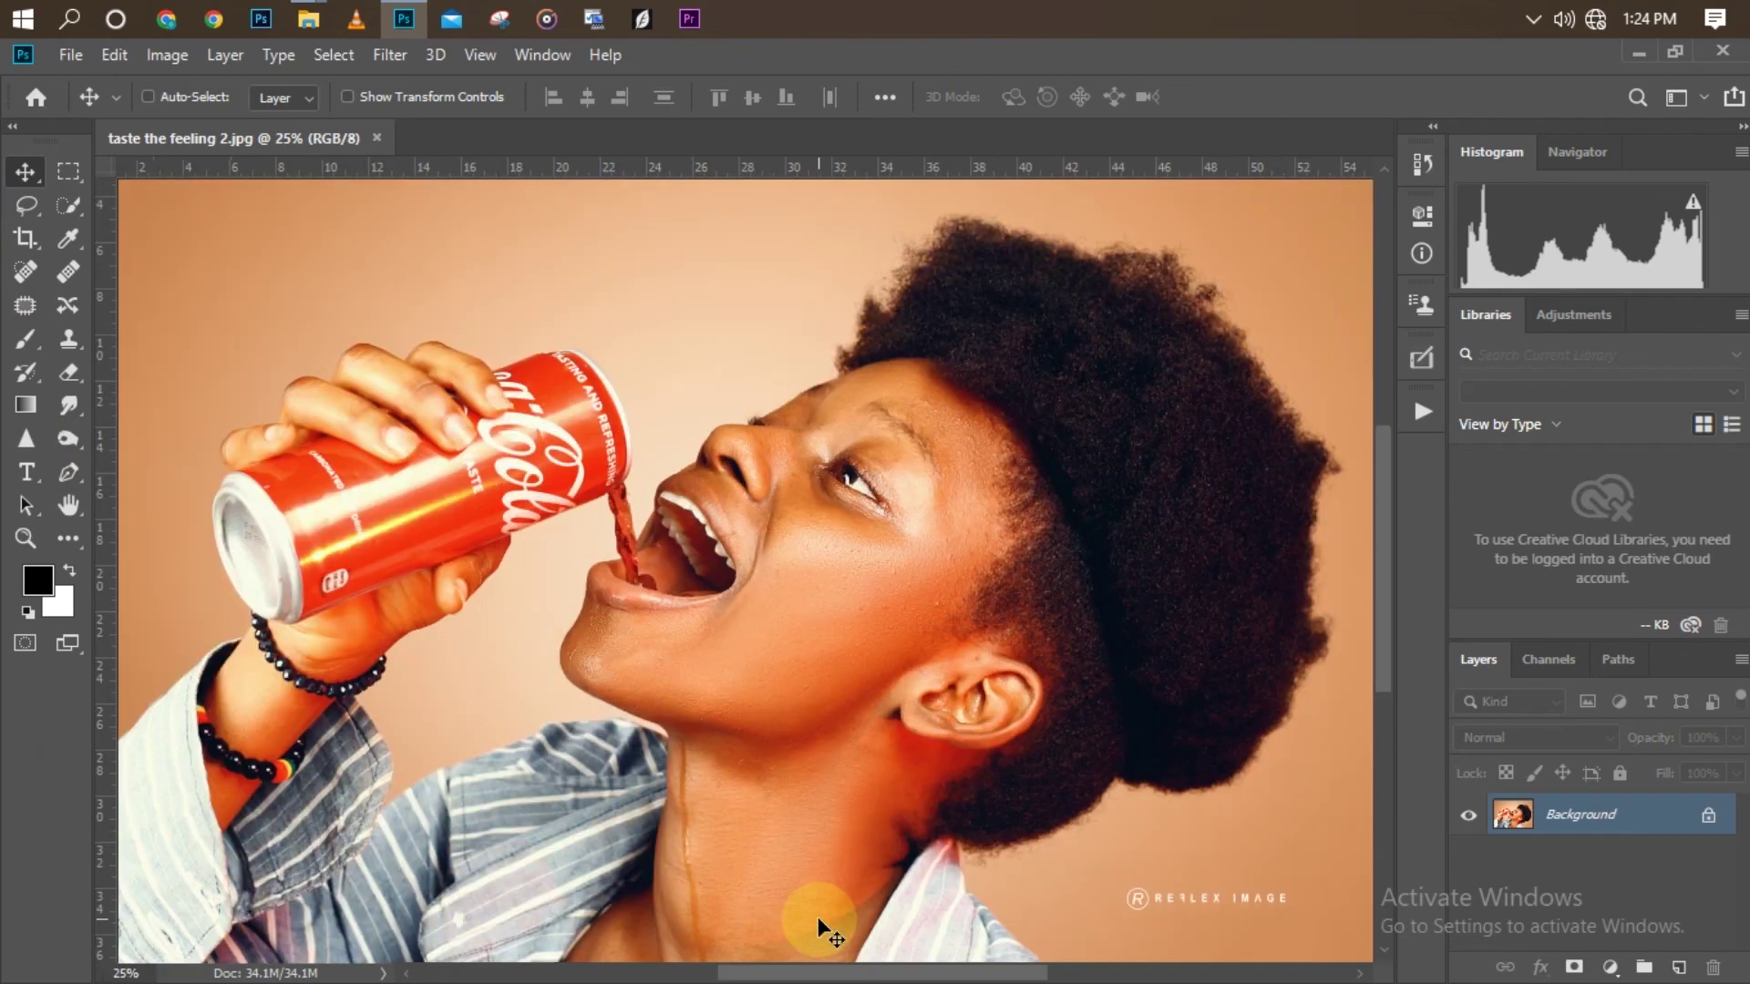
pyautogui.hotkey('ctrl', '-')
pyautogui.hotkey('ctrl', '-')
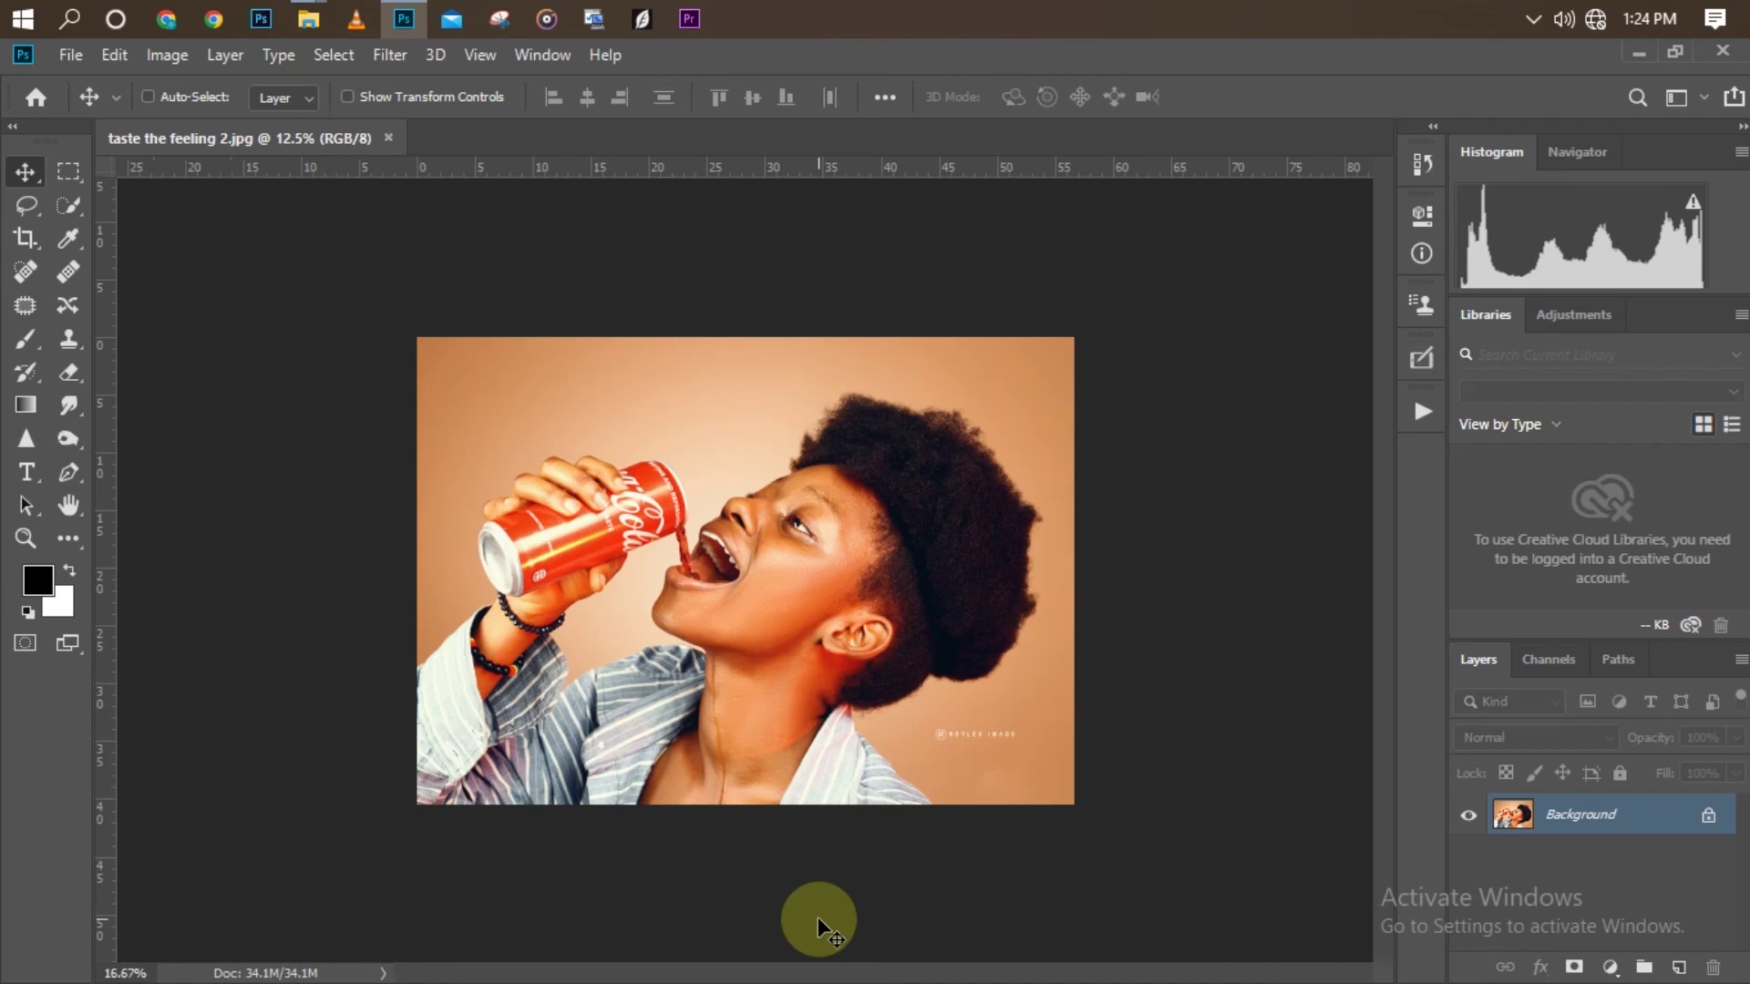
pyautogui.hotkey('ctrl', '+')
pyautogui.hotkey('ctrl', '+')
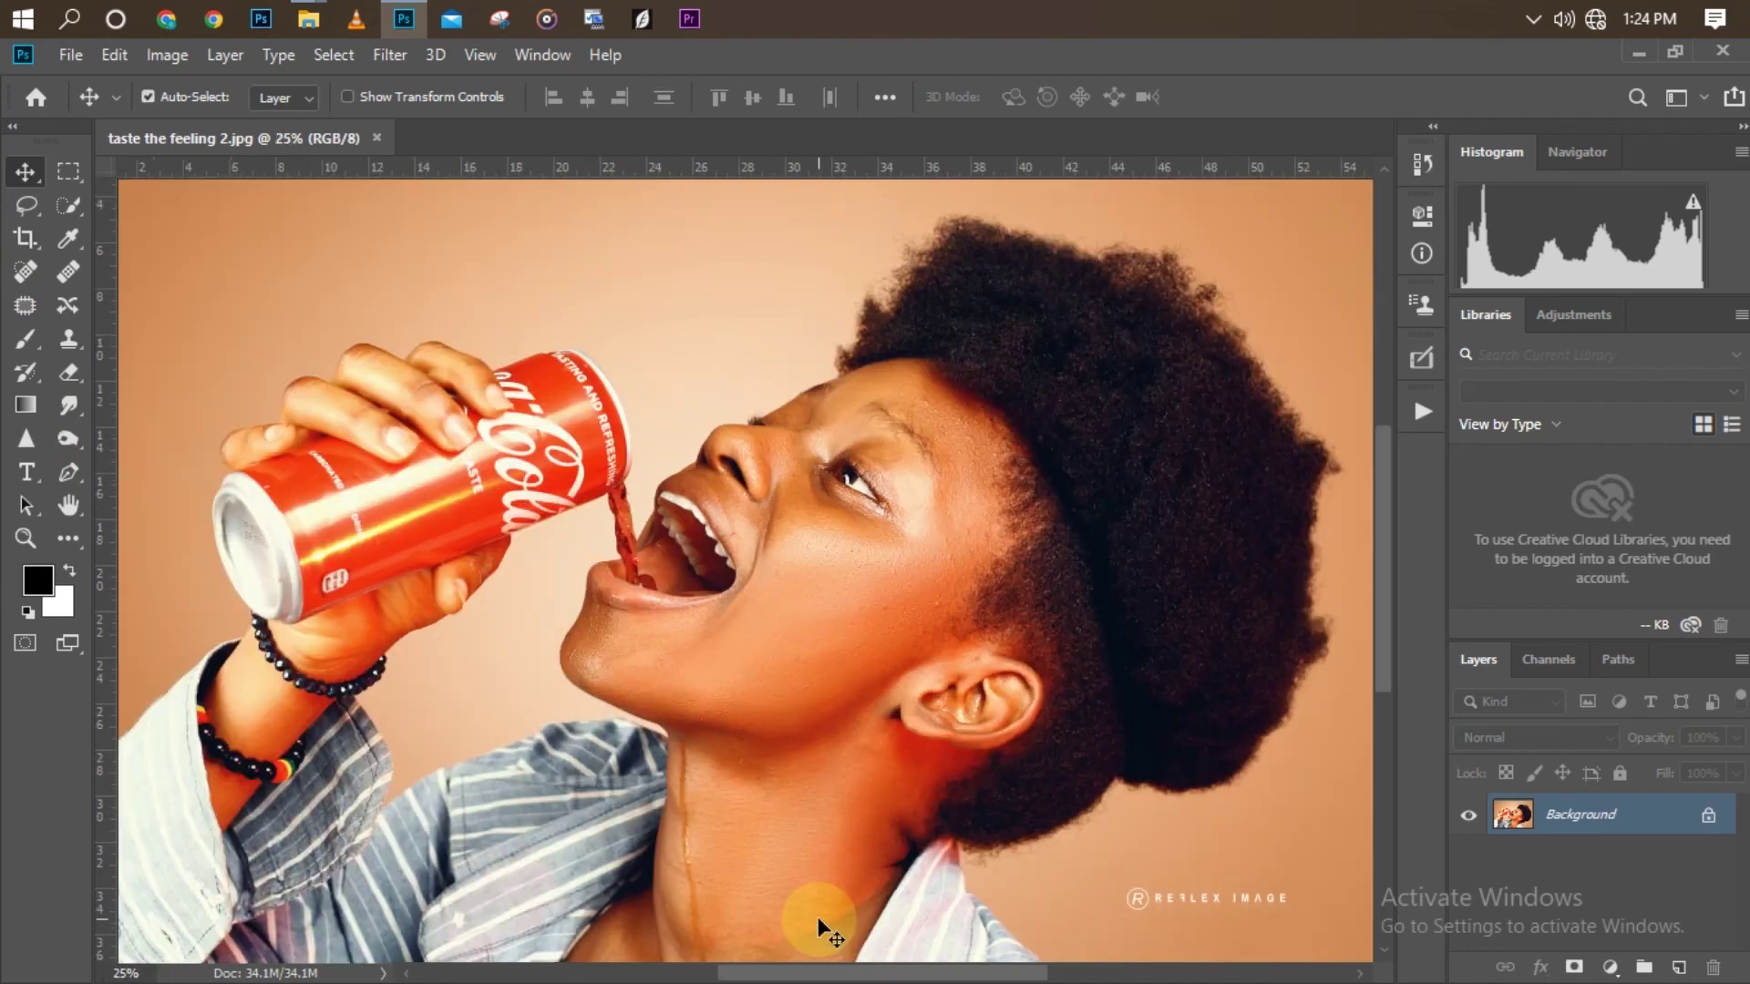
pyautogui.hotkey('ctrl', '-')
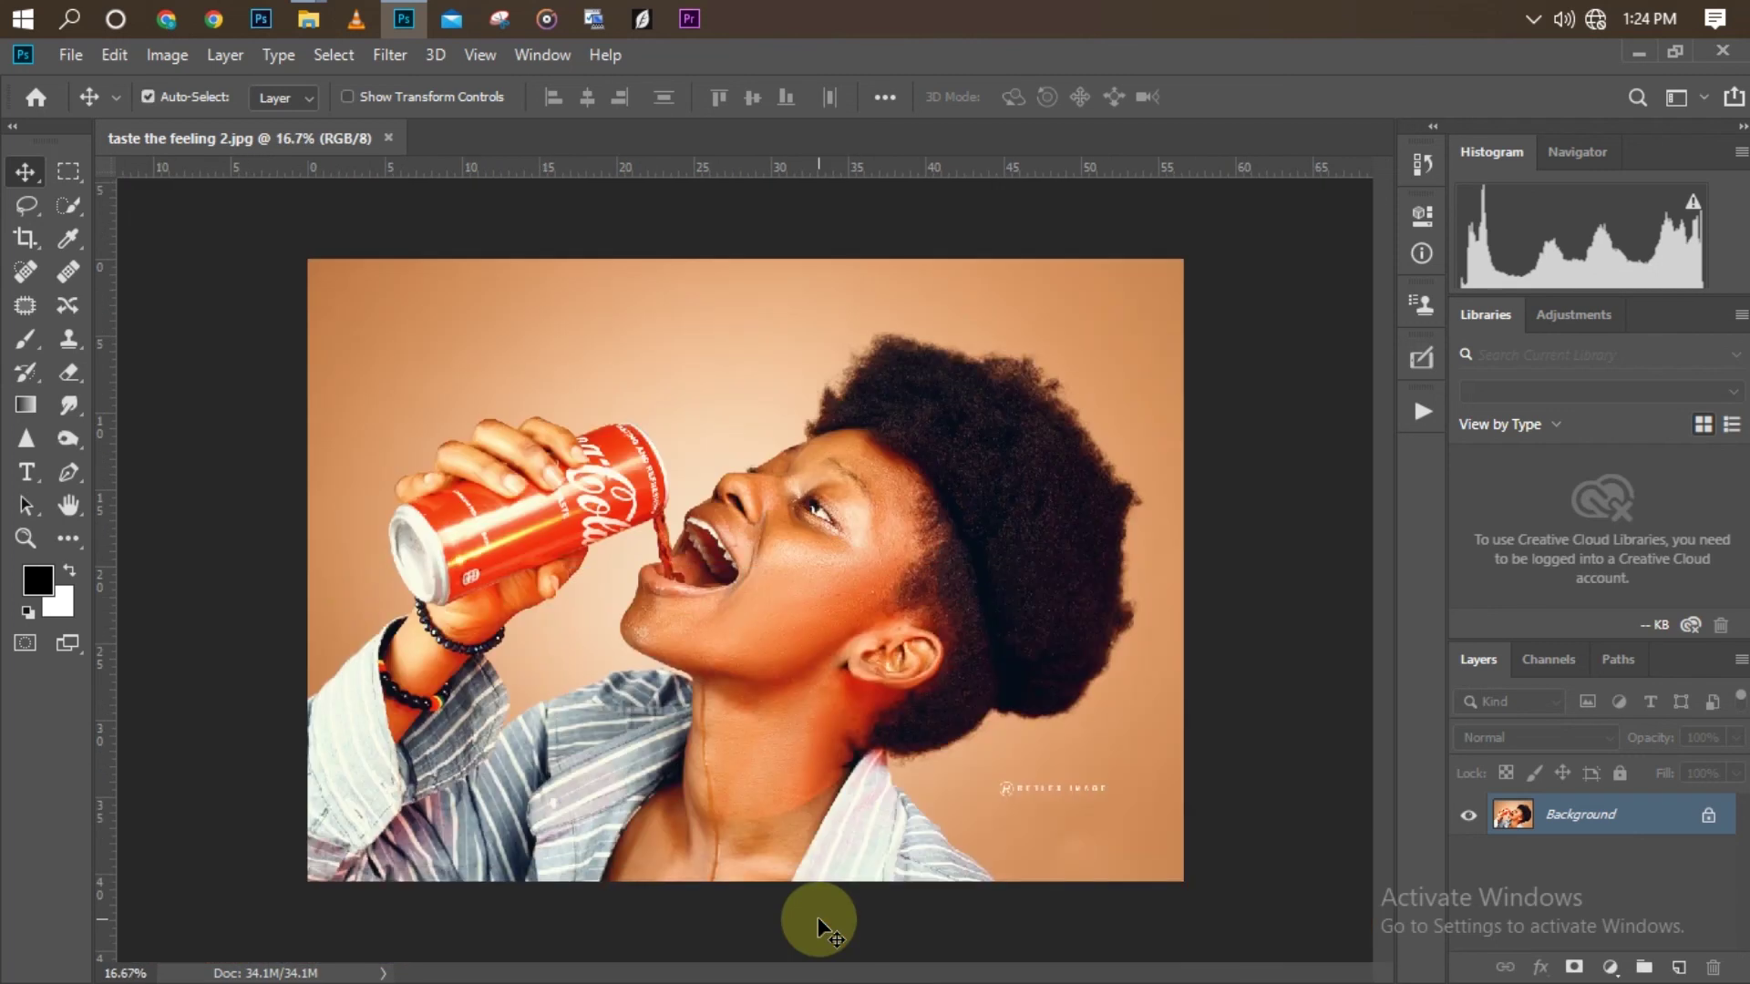
pyautogui.hotkey('ctrl', '+')
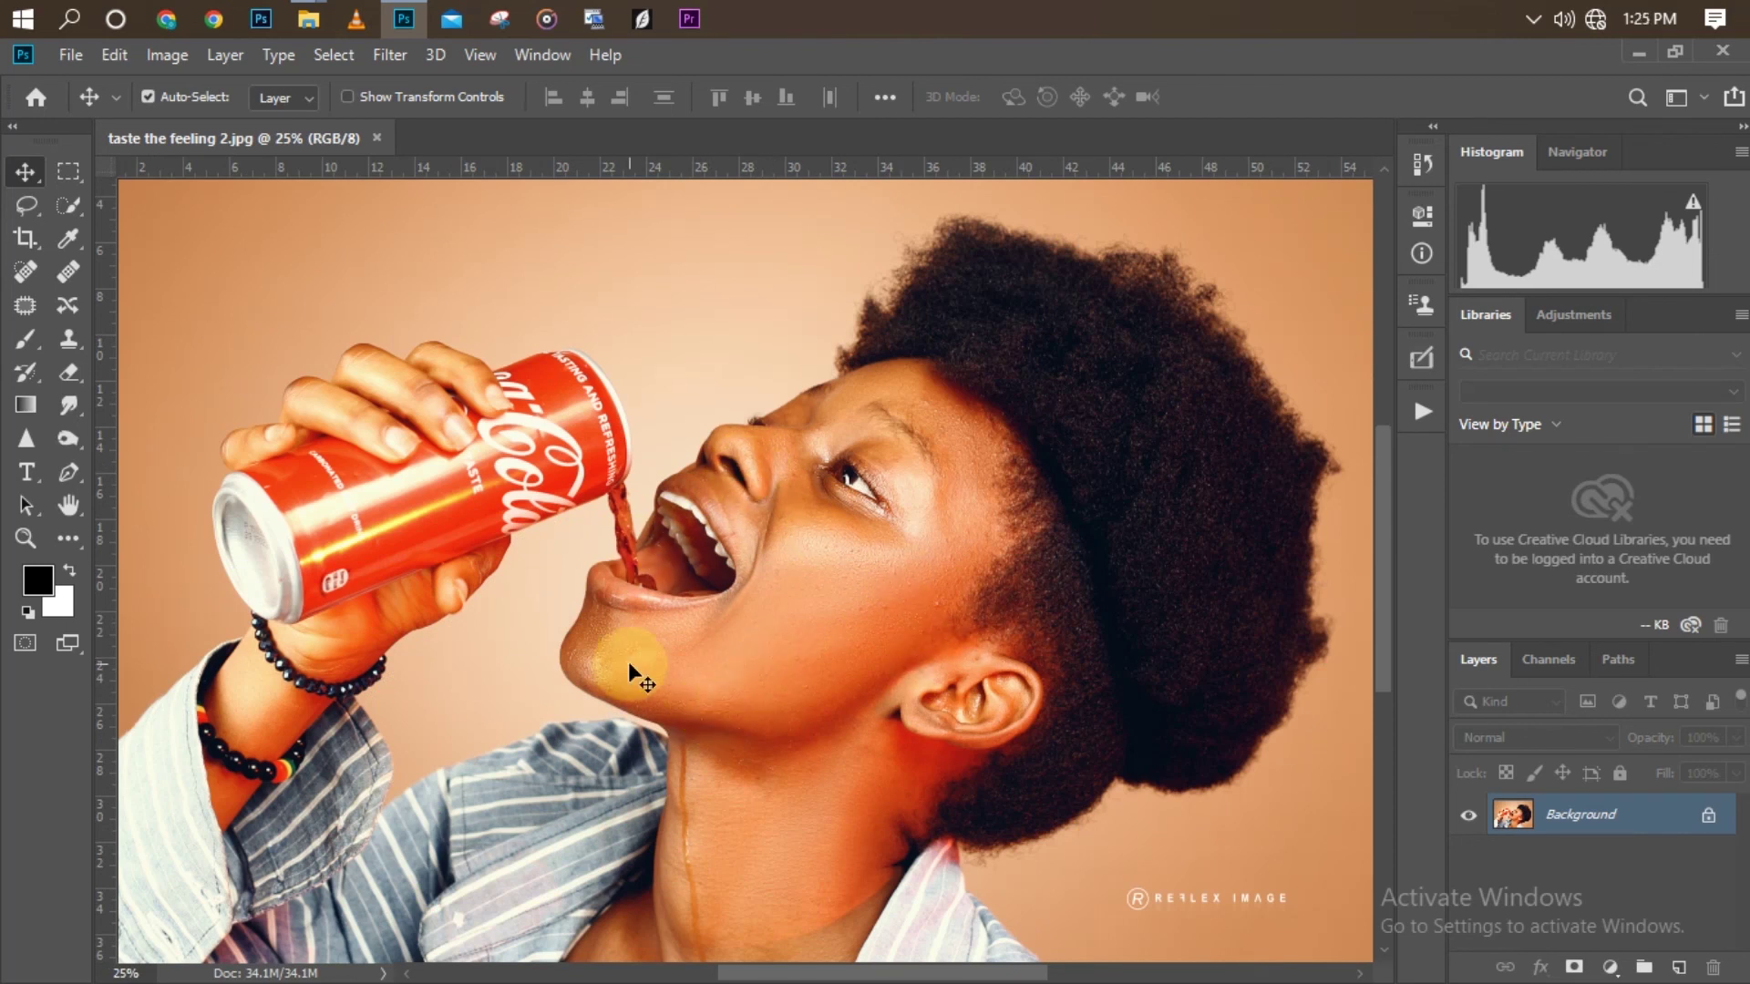
pyautogui.hotkey('ctrl', '-')
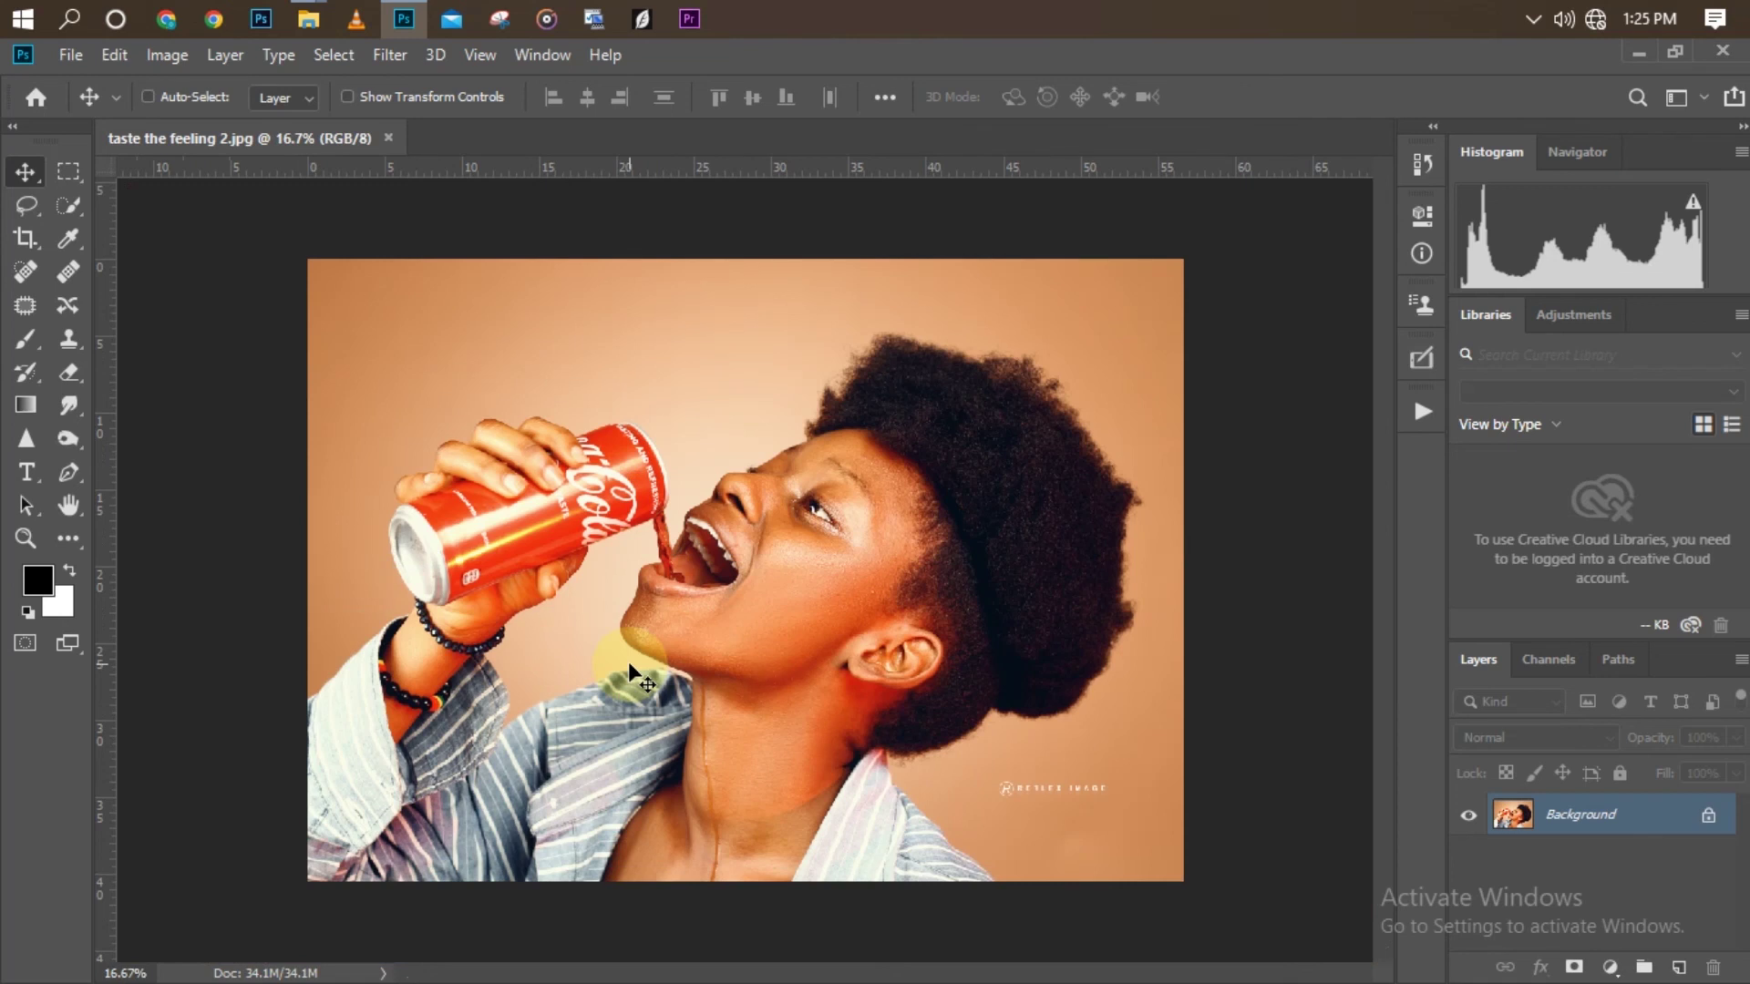
pyautogui.hotkey('ctrl', '-')
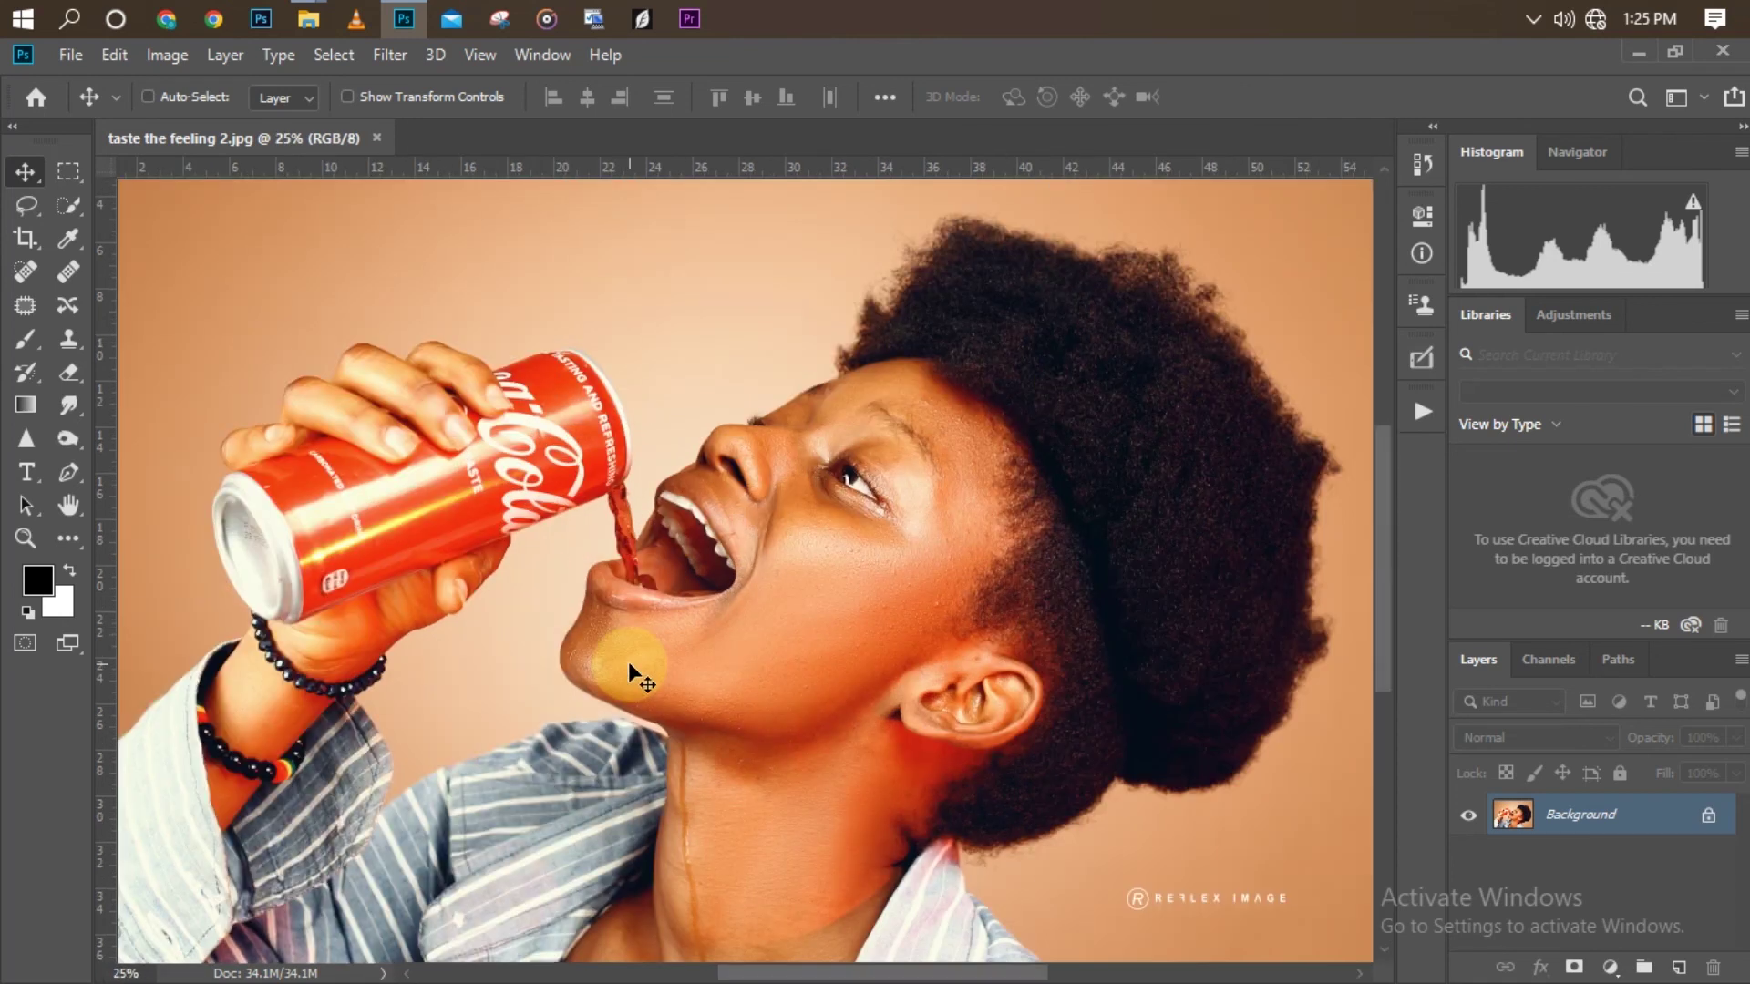